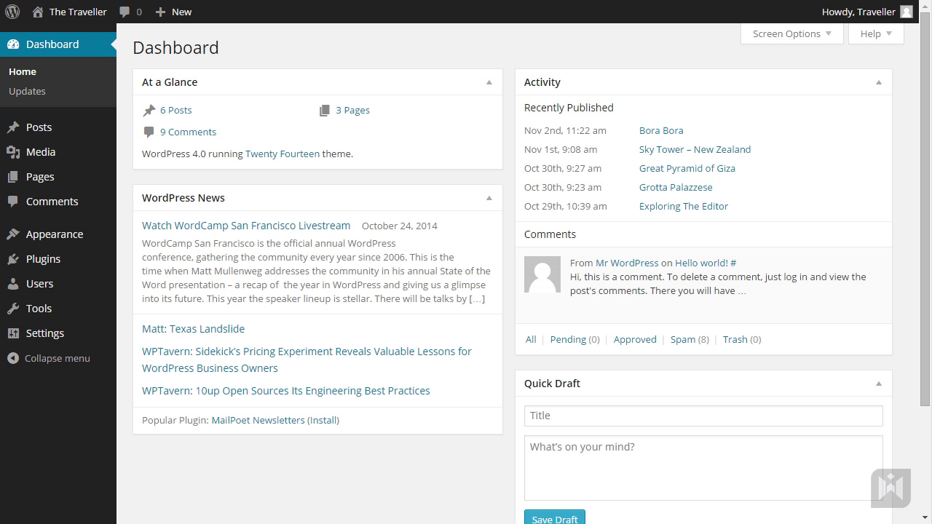
# Review the published Bora Bora post on the site and open it in the post editor.
pyautogui.moveTo(97, 129)
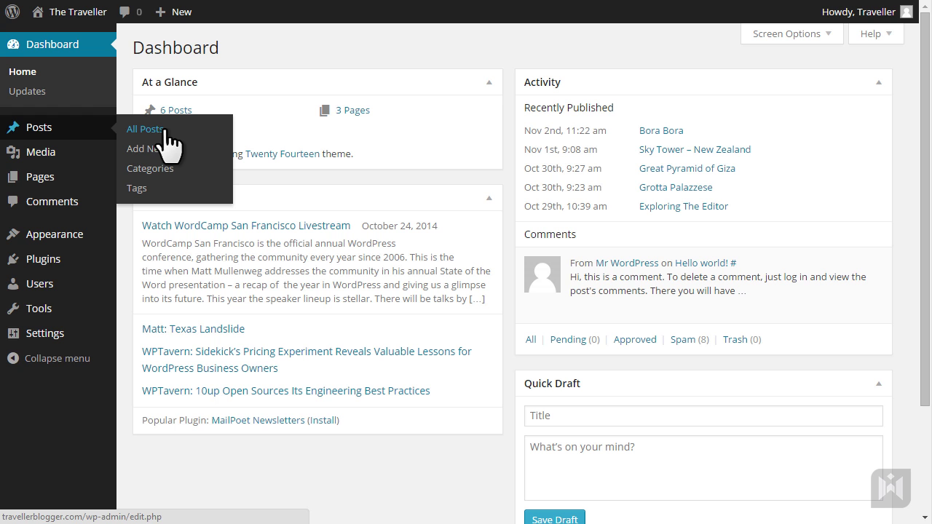
pyautogui.click(166, 129)
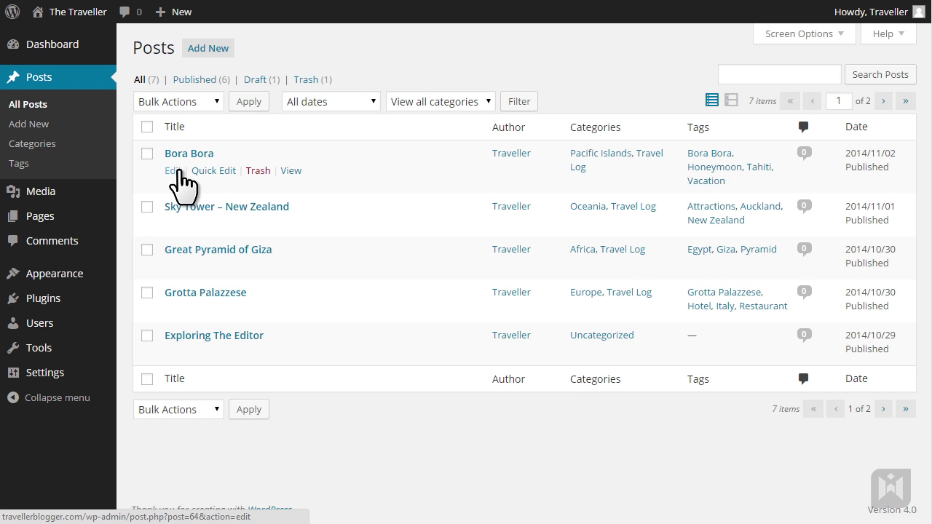
pyautogui.click(178, 171)
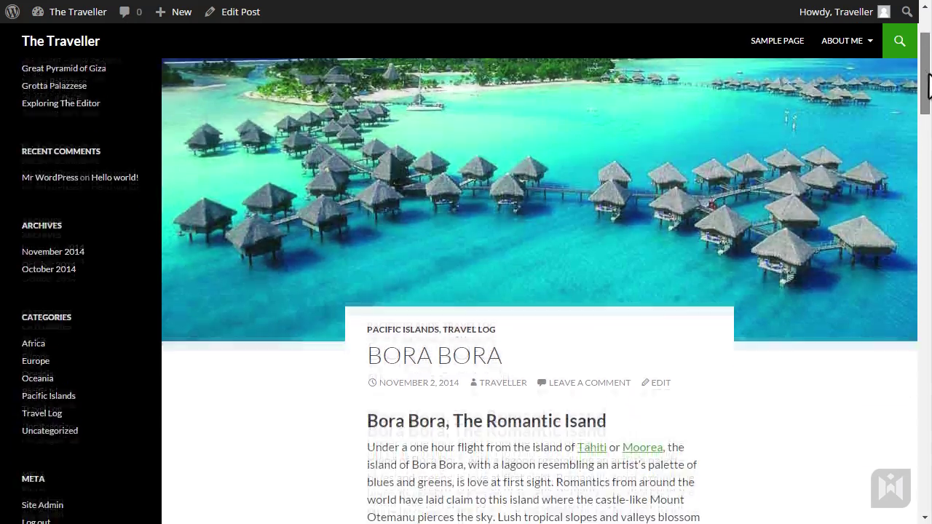
pyautogui.scroll(-7, 926, 145)
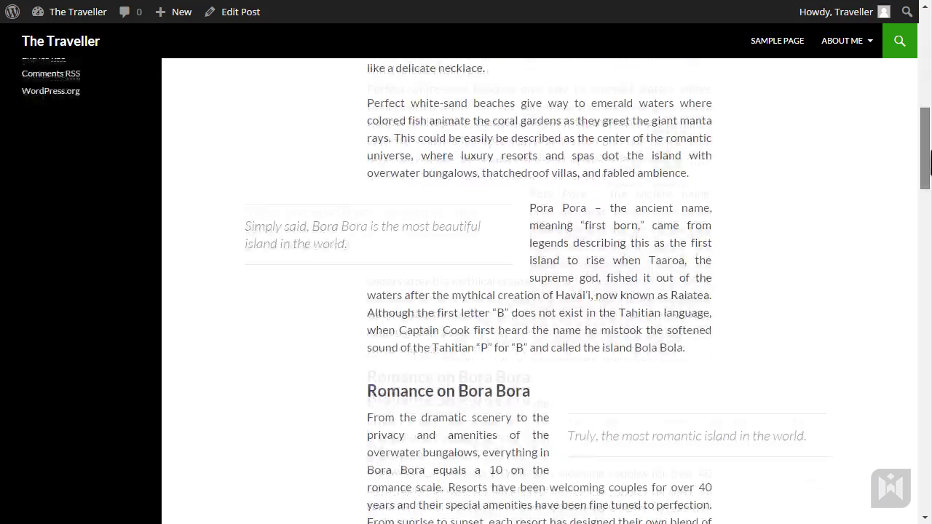
pyautogui.scroll(-1, 925, 237)
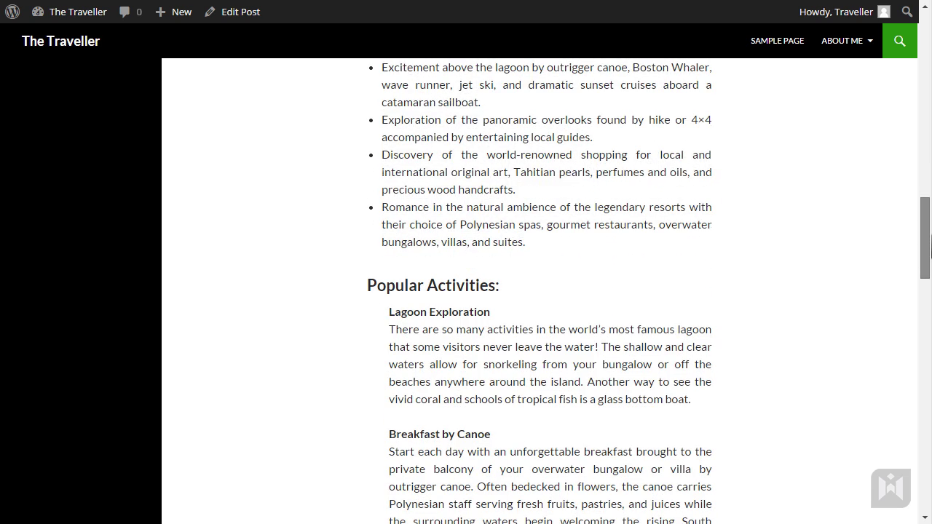
pyautogui.click(251, 9)
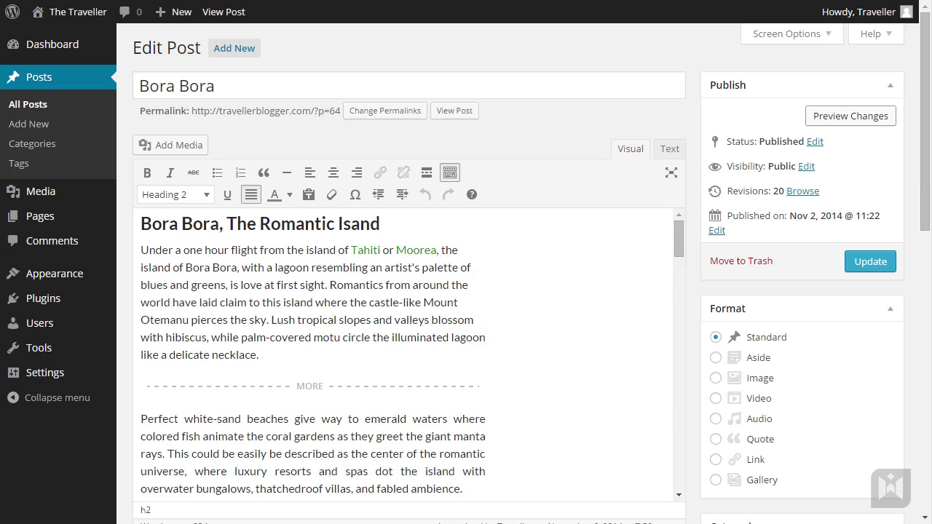
# Add an empty paragraph below the heading "Bora Bora, The Romantic Isand" and start adding media there.
pyautogui.click(385, 223)
pyautogui.press('Return')
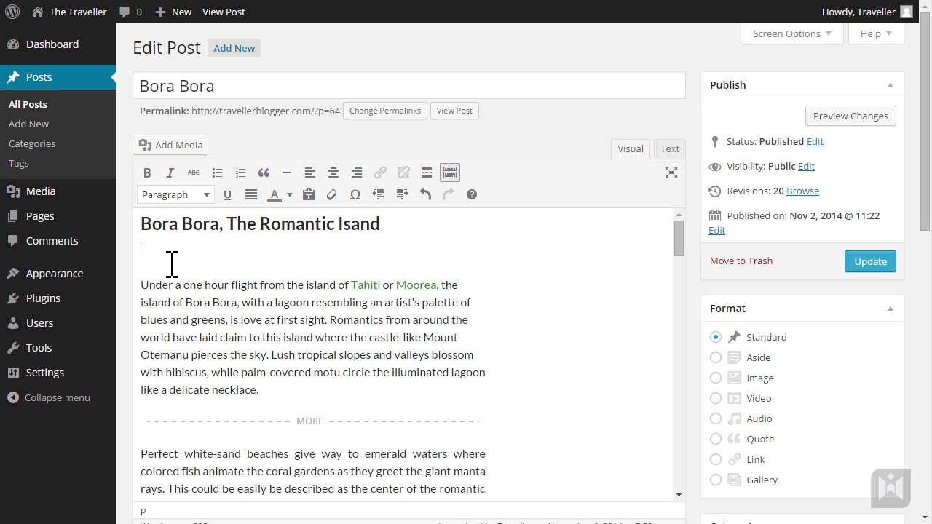
pyautogui.click(160, 150)
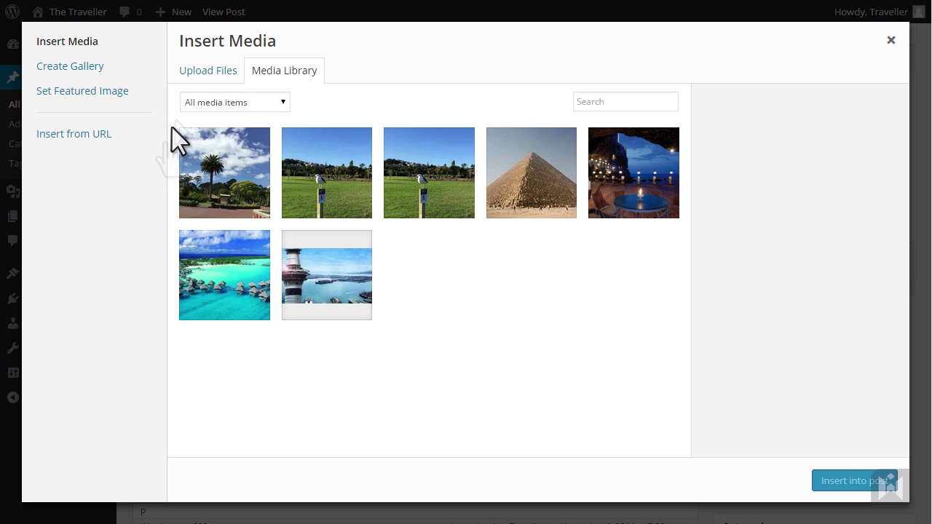
# Upload the image file borabora_header.jpg from the computer to the media library.
pyautogui.click(200, 89)
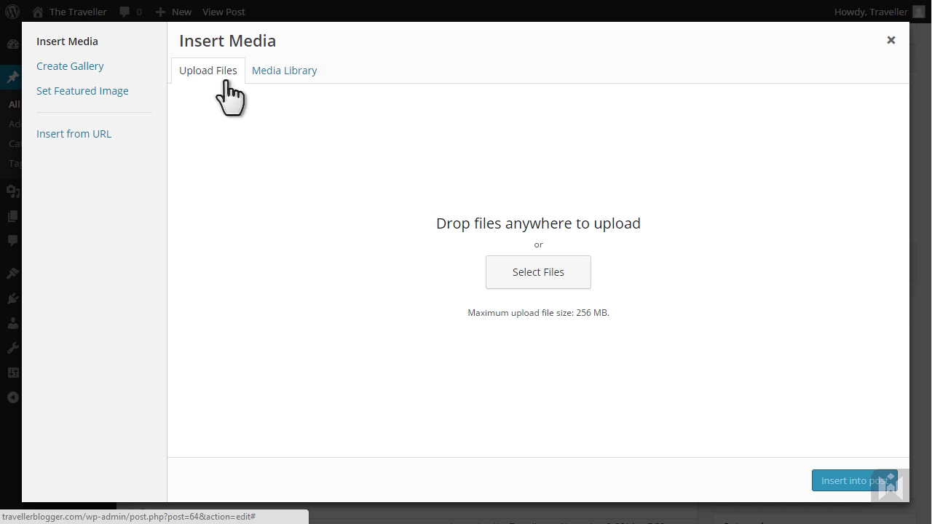
pyautogui.click(257, 93)
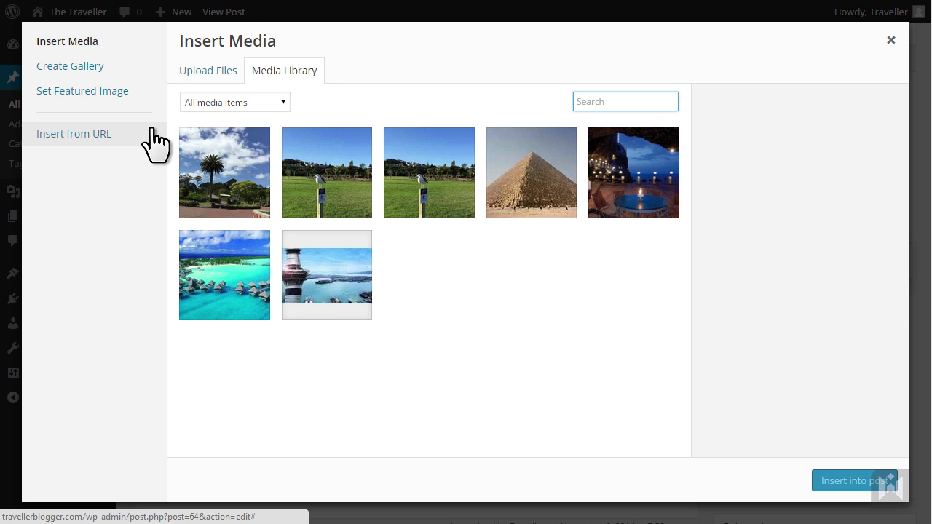
pyautogui.click(180, 77)
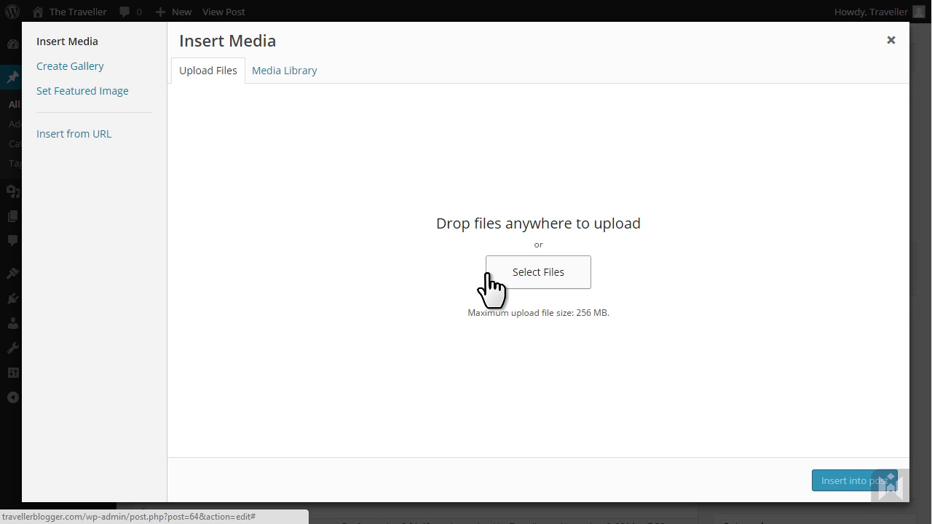
pyautogui.click(487, 274)
pyautogui.click(200, 70)
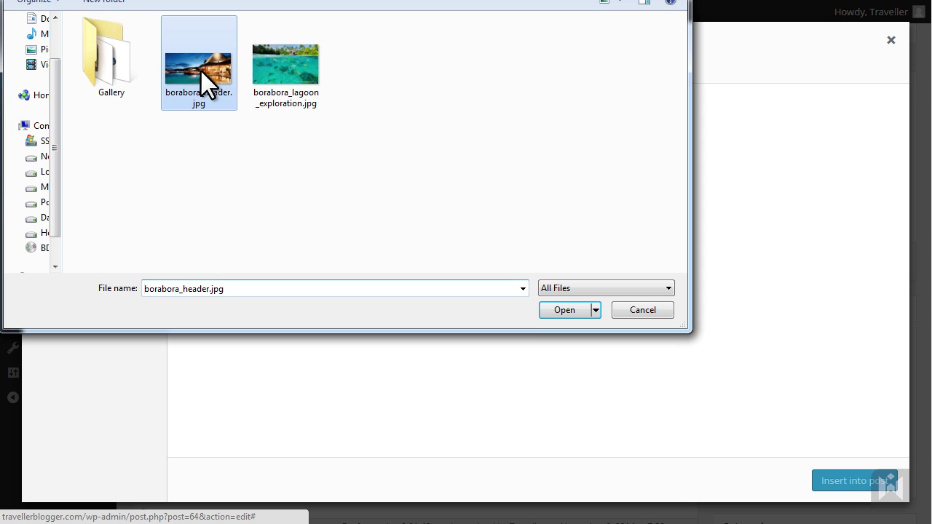
pyautogui.click(545, 306)
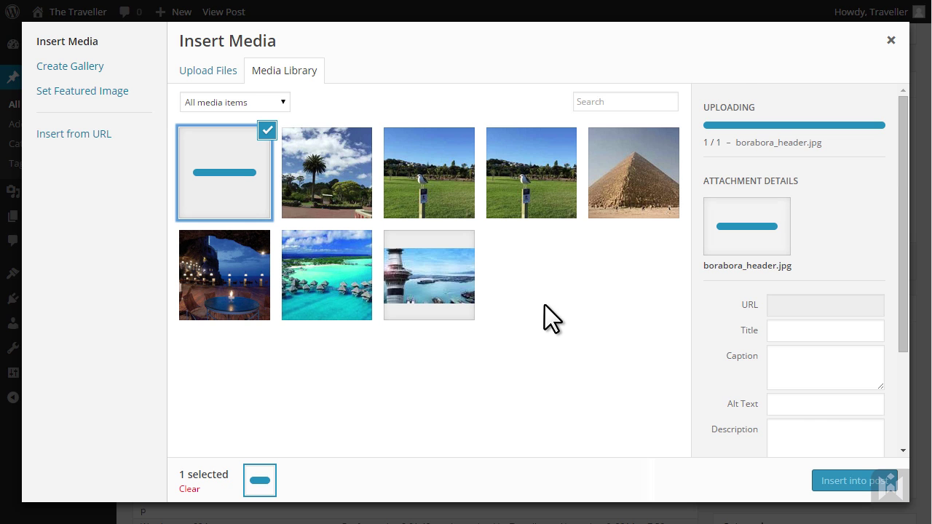
# Set the uploaded image's title to "Bora Bora", caption to "Caption Here" and alt text to "Bora Bora".
pyautogui.click(853, 188)
pyautogui.moveTo(850, 170); pyautogui.dragTo(697, 177)
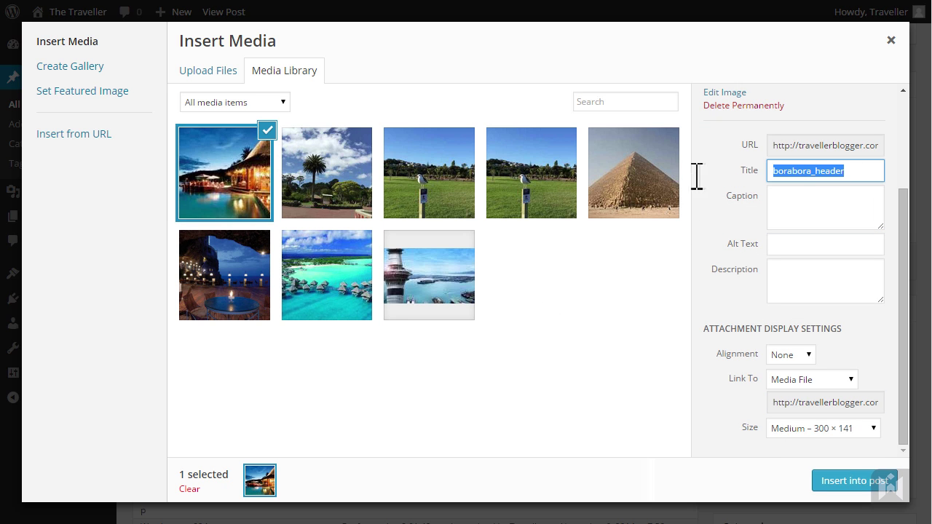
pyautogui.write('Bora ')
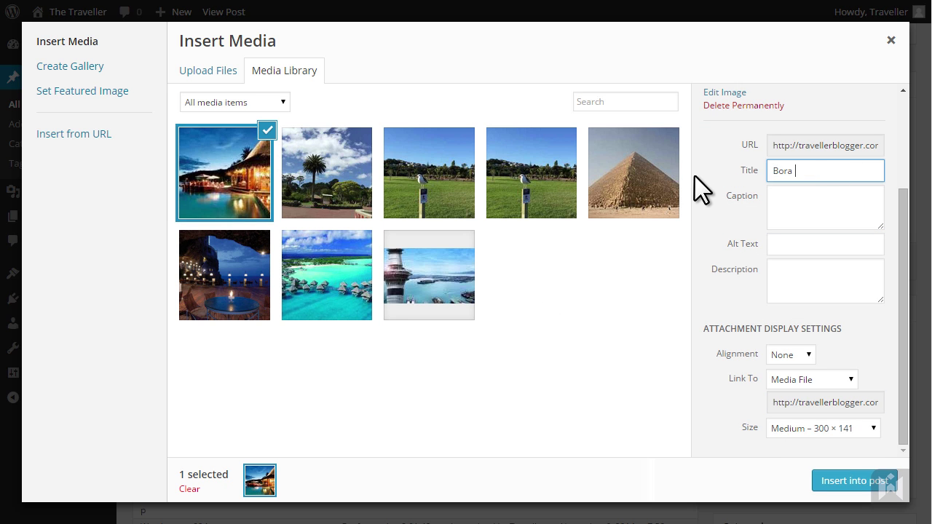
pyautogui.write('Bora')
pyautogui.click(811, 206)
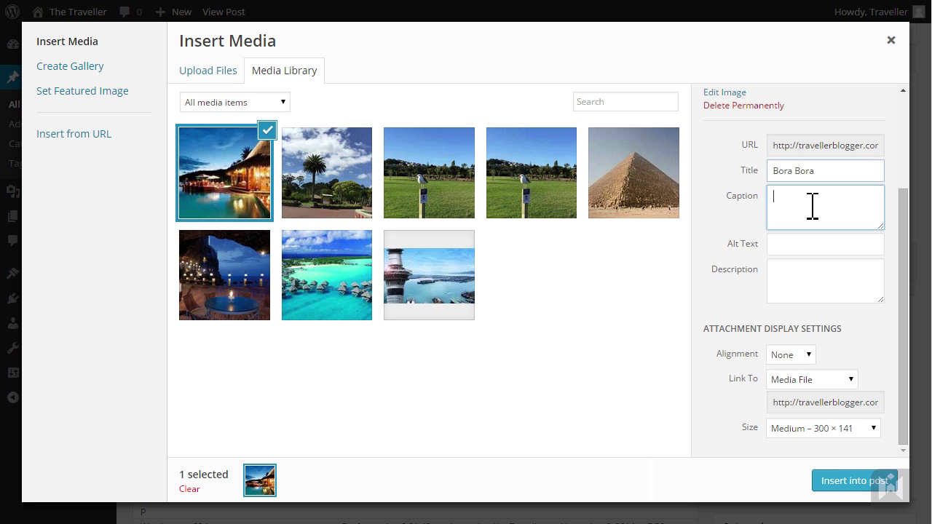
pyautogui.write('Caption Here')
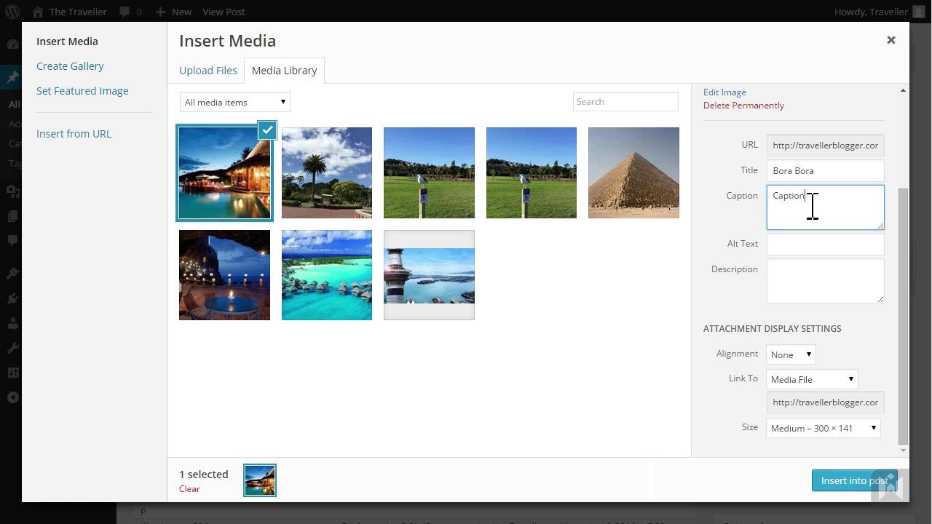
pyautogui.click(818, 248)
pyautogui.write('Bora Bora')
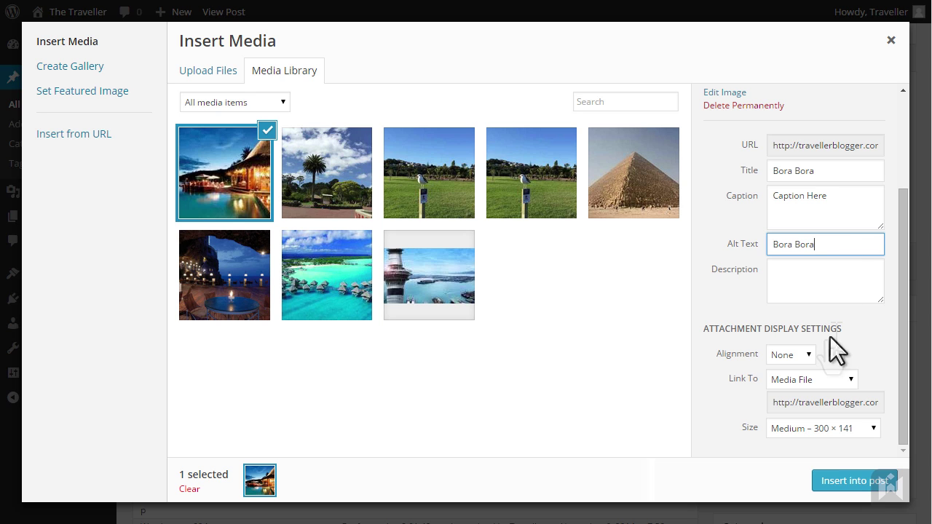
# Insert the image into the post with alignment None, linked to Media File, at Medium – 300 × 141 size.
pyautogui.click(808, 354)
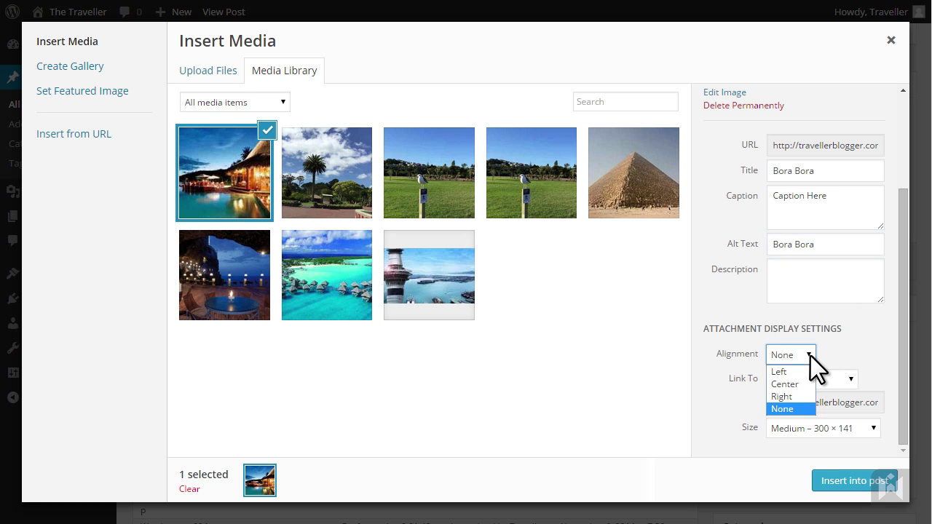
pyautogui.click(797, 404)
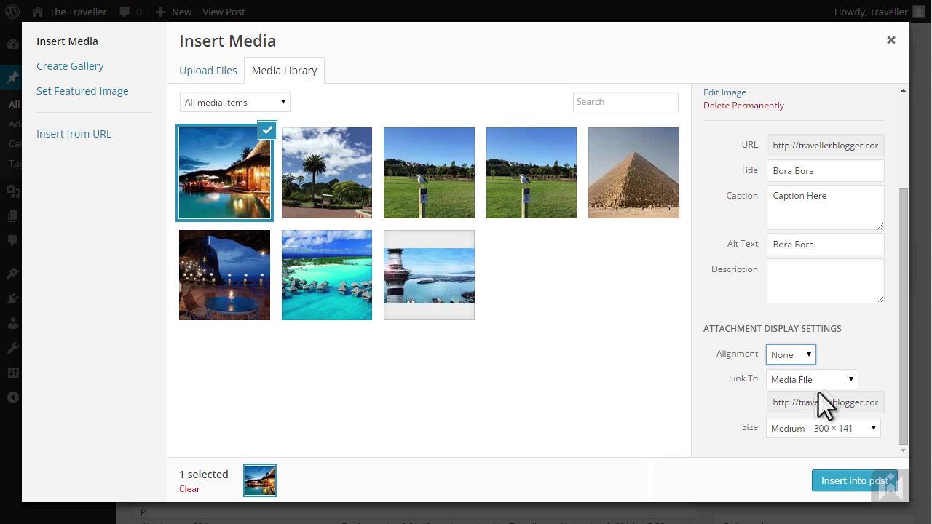
pyautogui.click(841, 380)
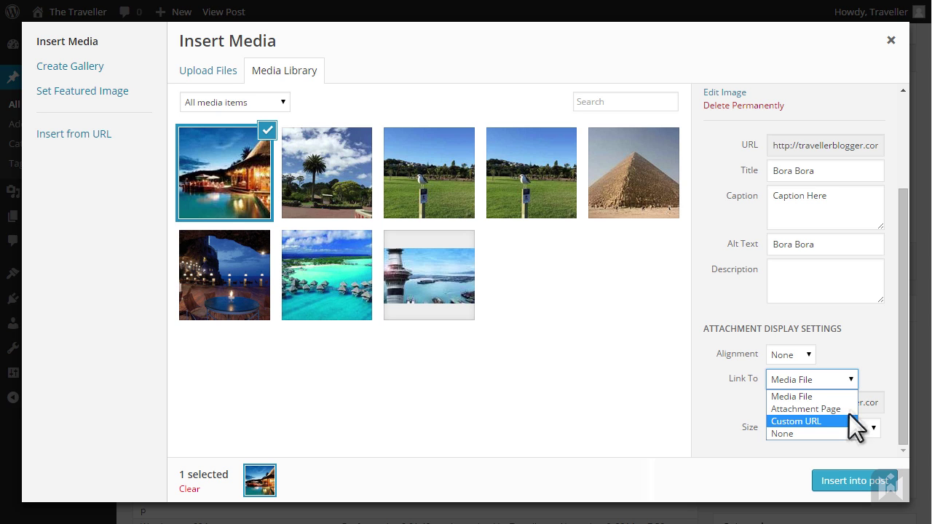
pyautogui.click(848, 398)
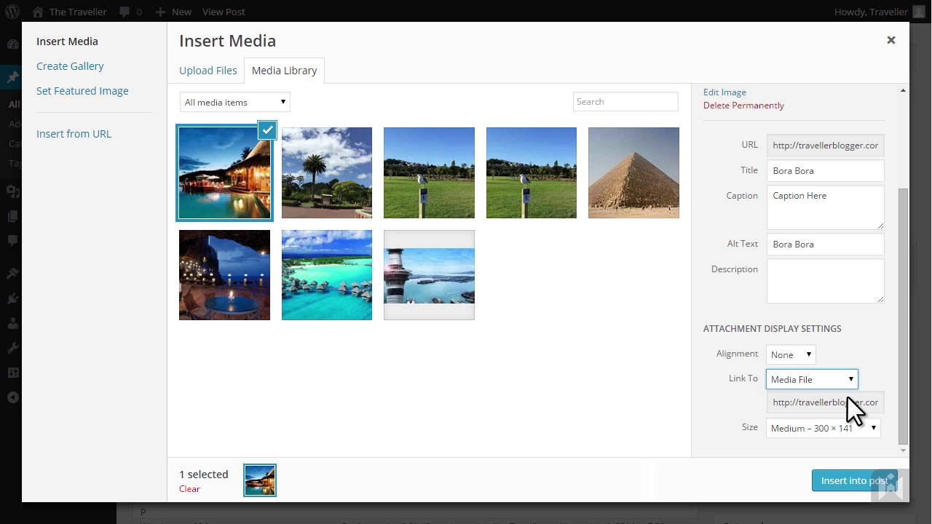
pyautogui.click(863, 426)
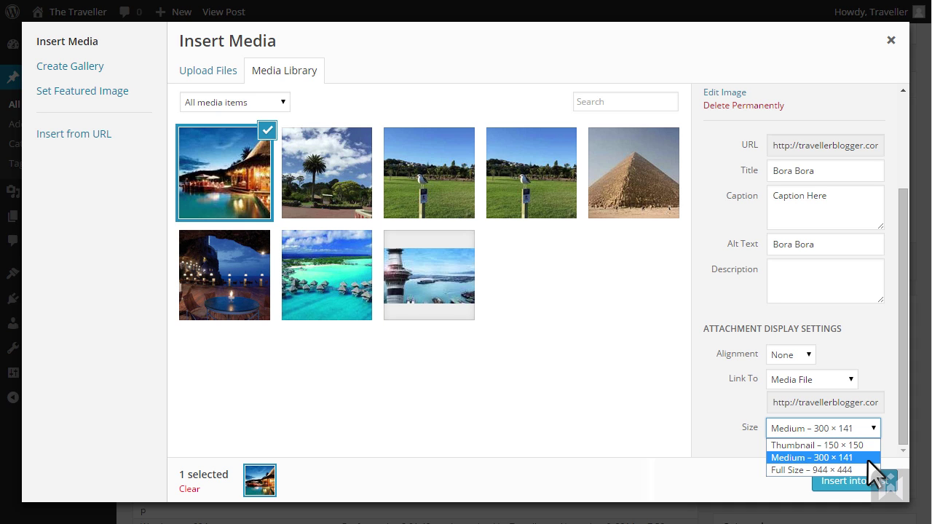
pyautogui.click(867, 458)
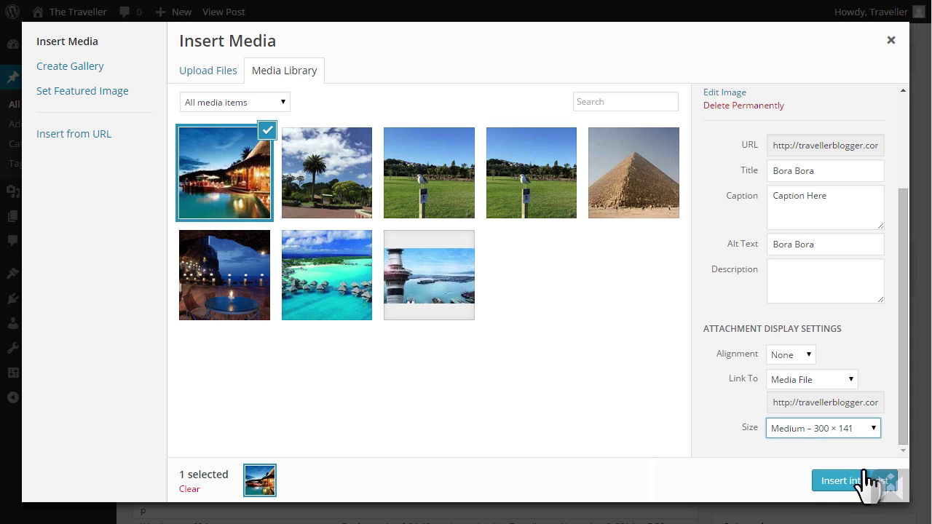
pyautogui.click(862, 476)
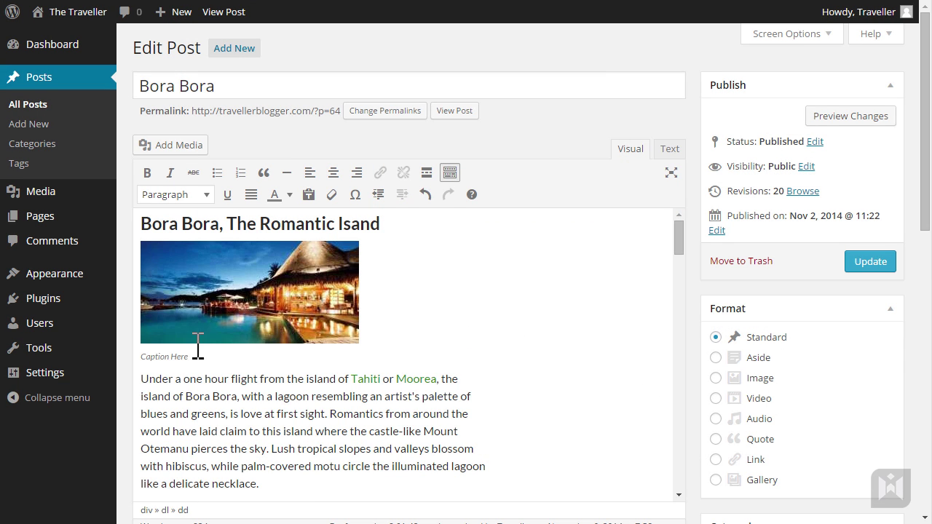
# Replace the inserted image's caption text with "Bora Bora" directly in the post.
pyautogui.click(187, 356)
pyautogui.press('BackSpace')
pyautogui.press('BackSpace')
pyautogui.press('BackSpace')
pyautogui.press('BackSpace')
pyautogui.press('BackSpace')
pyautogui.press('BackSpace')
pyautogui.press('BackSpace')
pyautogui.press('BackSpace')
pyautogui.press('BackSpace')
pyautogui.press('BackSpace')
pyautogui.press('BackSpace')
pyautogui.press('BackSpace')
pyautogui.write('Bora Bora')
# Enlarge the inserted image proportionally to about 472 × 222 px, matching the width of the post text.
pyautogui.click(320, 302)
pyautogui.moveTo(359, 343); pyautogui.dragTo(480, 370)
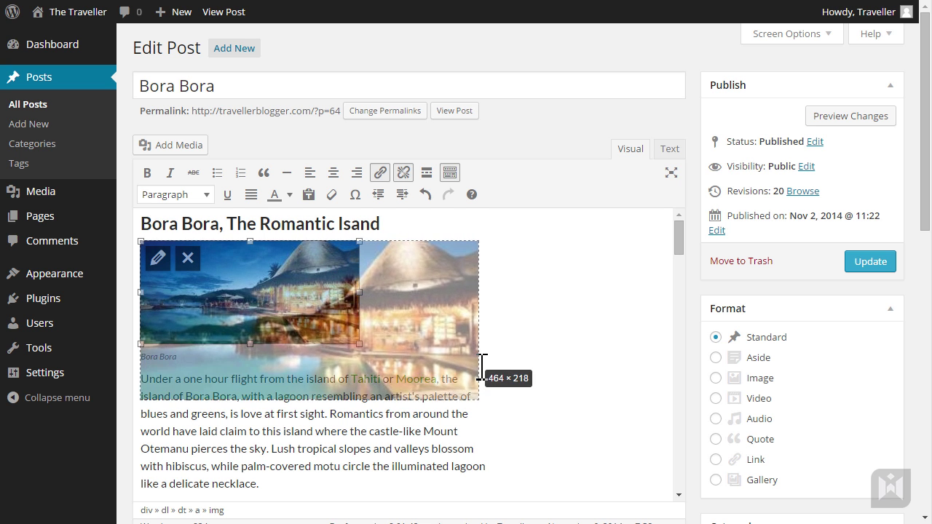
pyautogui.moveTo(482, 378); pyautogui.dragTo(487, 377)
pyautogui.click(503, 357)
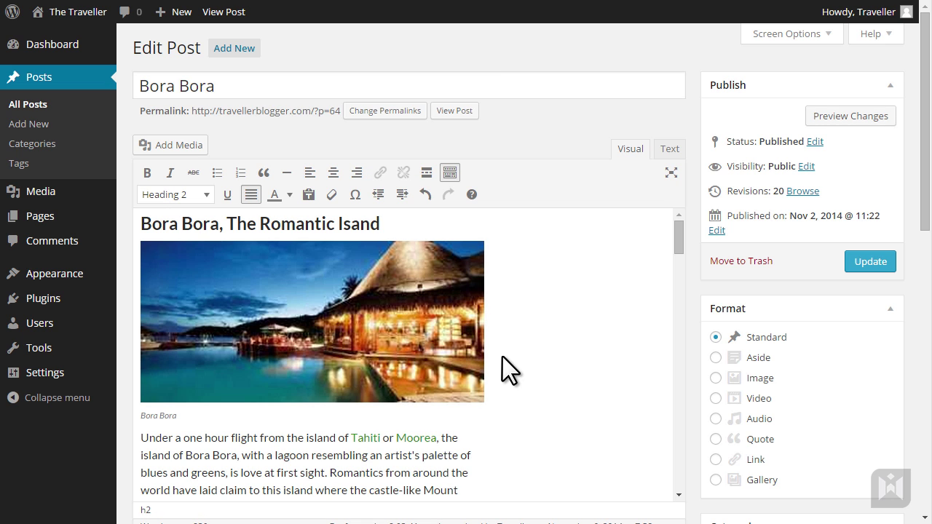
# Check the size and link options in the inserted image's details, and open the original image for editing.
pyautogui.click(366, 335)
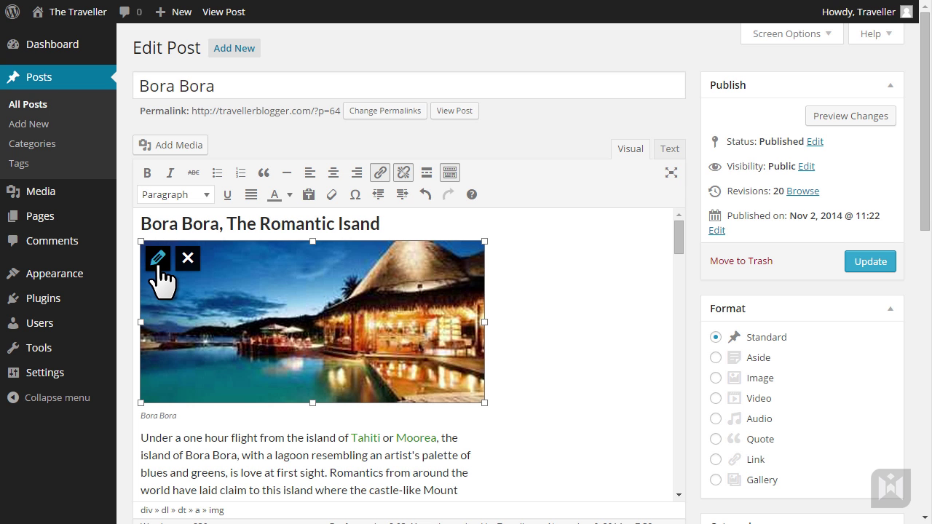
pyautogui.click(157, 257)
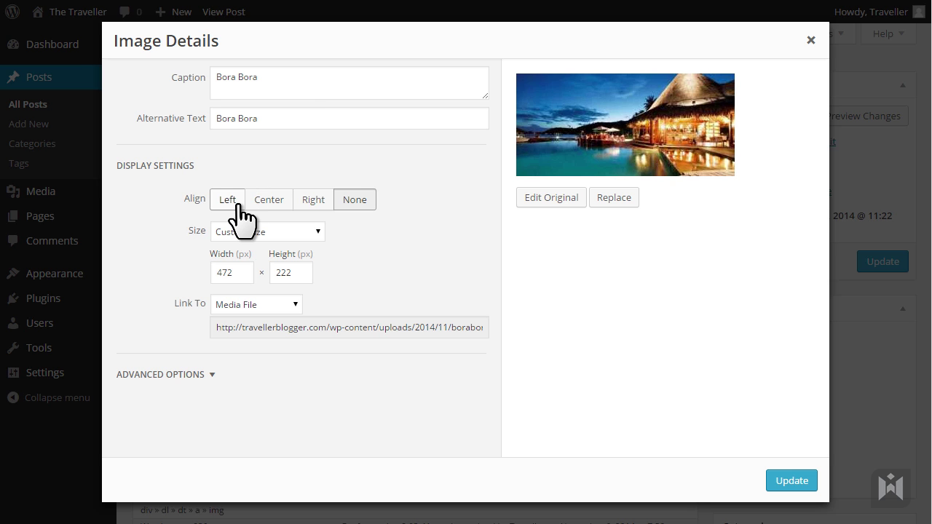
pyautogui.click(320, 231)
pyautogui.click(321, 231)
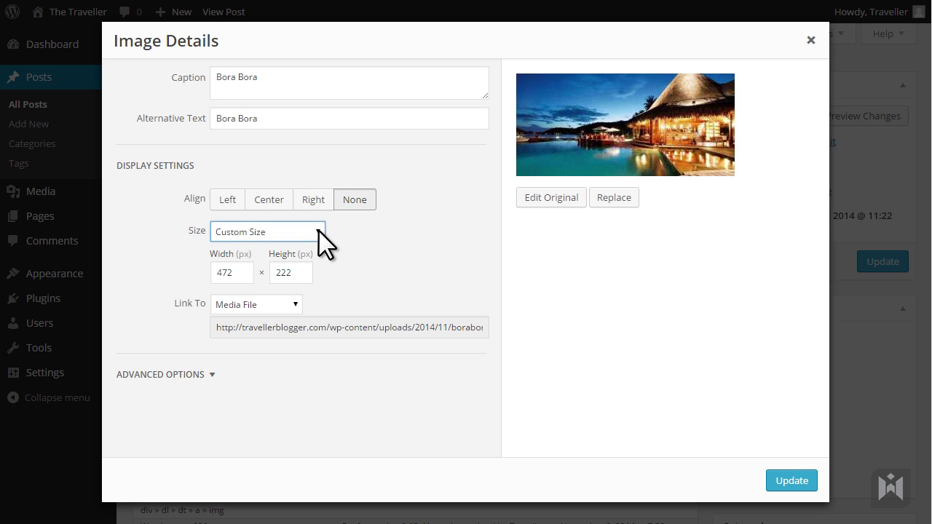
pyautogui.click(294, 304)
pyautogui.click(294, 305)
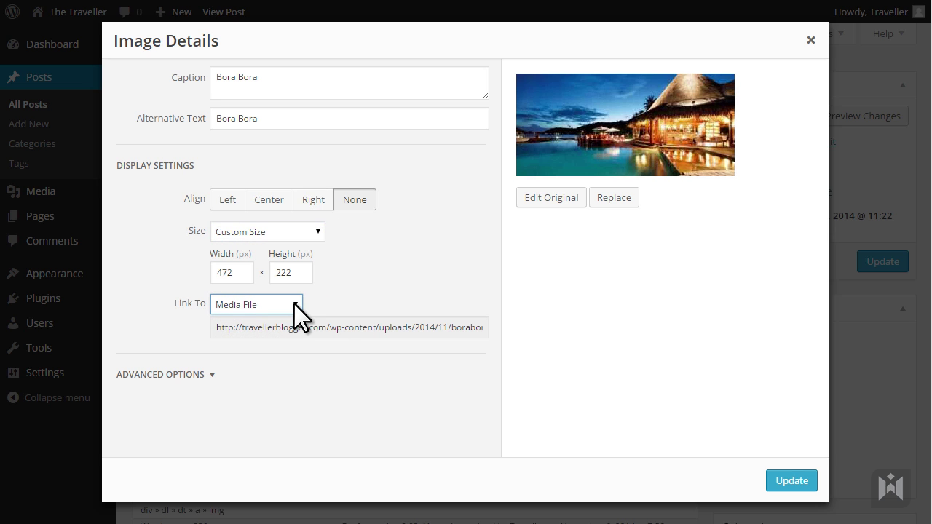
pyautogui.click(578, 204)
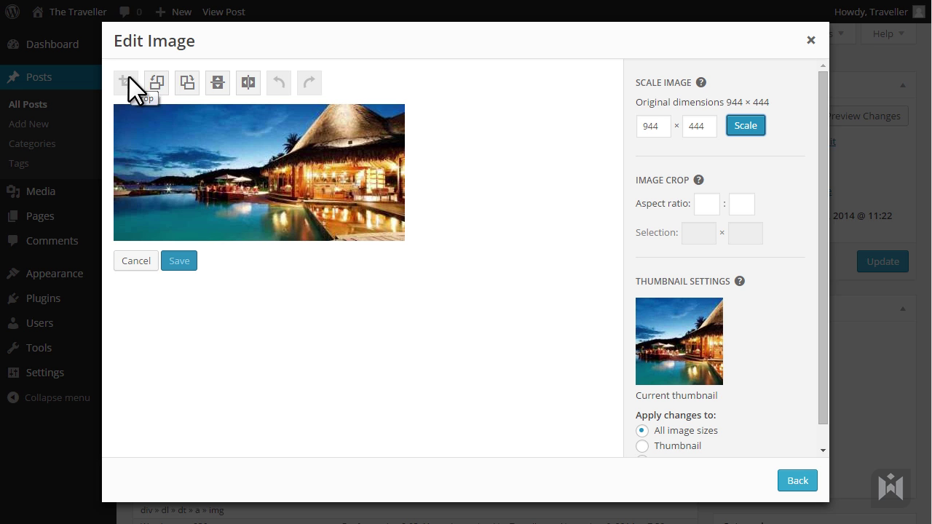
# Try a crop selection of about 663 × 354 px over the middle of the original image.
pyautogui.moveTo(135, 121); pyautogui.dragTo(338, 230)
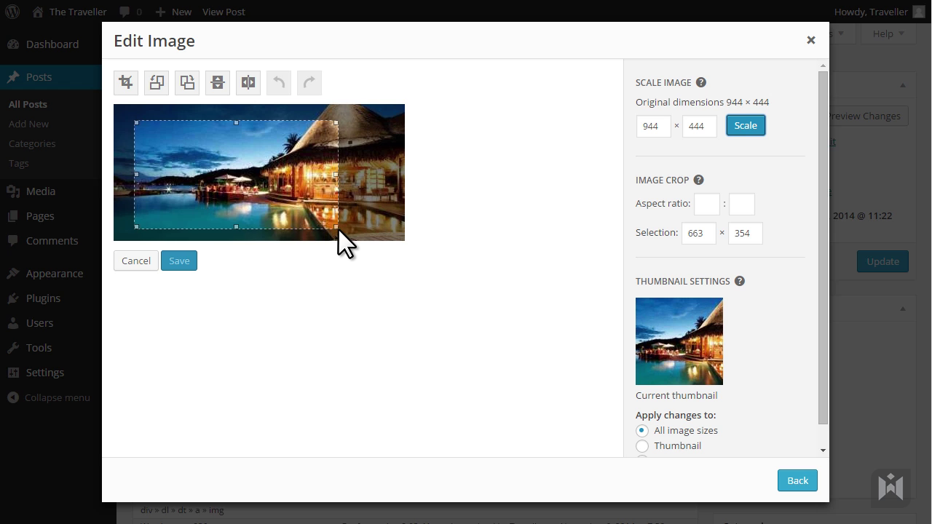
pyautogui.click(360, 175)
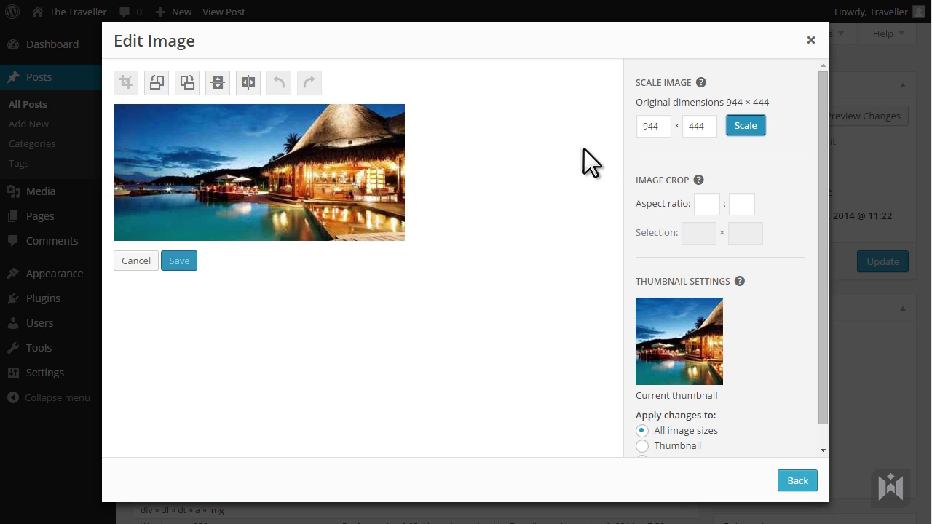
# Scale the original image to 472 × 222 px and restore it to its original version.
pyautogui.moveTo(664, 127); pyautogui.dragTo(635, 123)
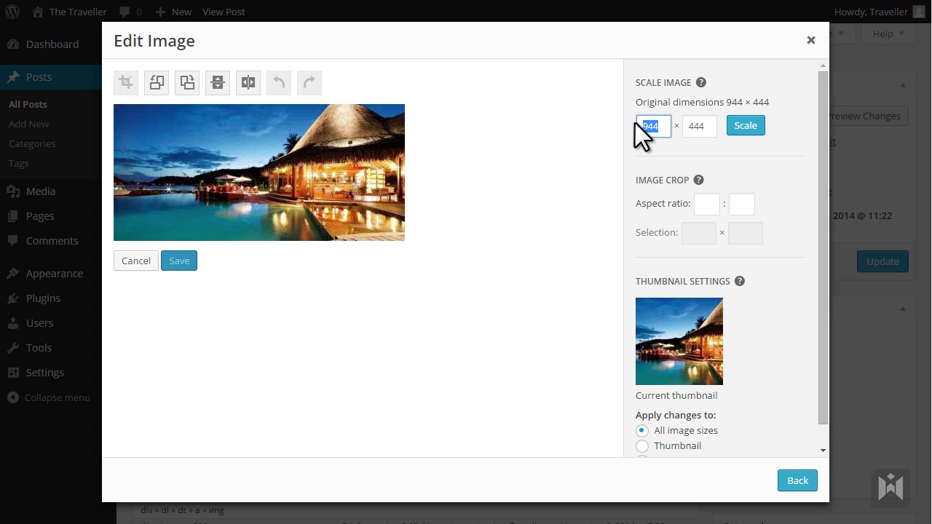
pyautogui.write('472')
pyautogui.click(747, 134)
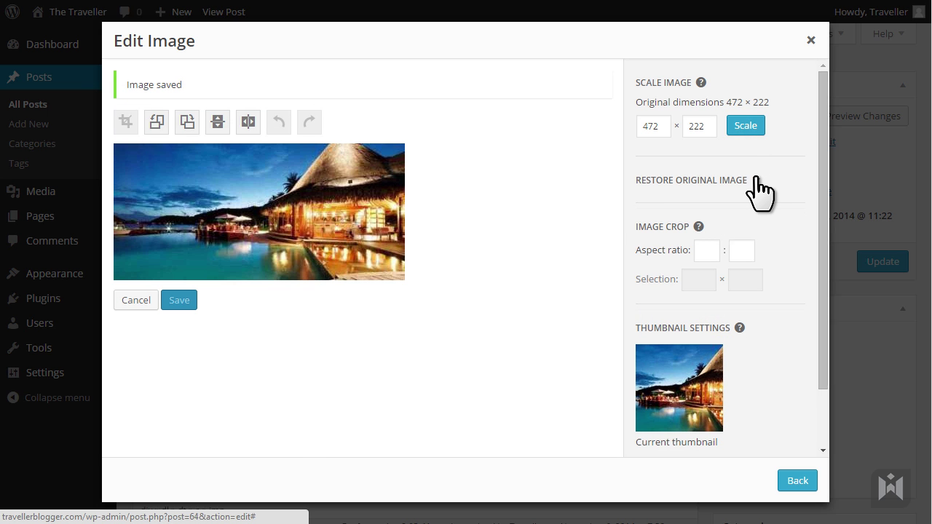
pyautogui.click(755, 180)
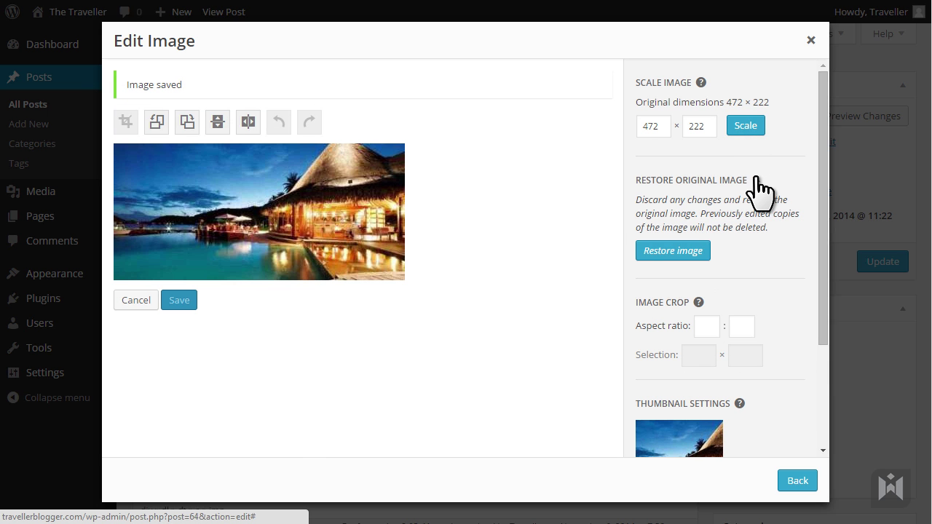
pyautogui.click(702, 252)
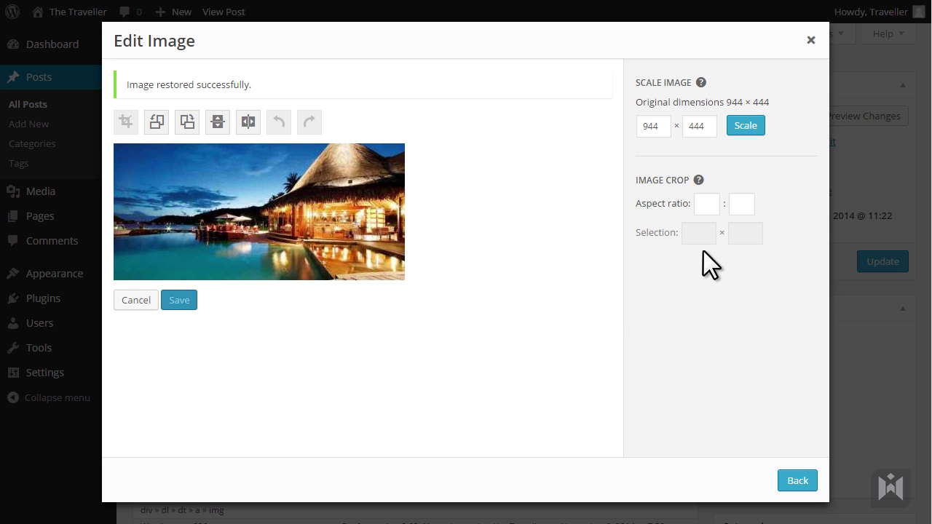
# Try a crop selection of about 597 × 335 px on the image with a 16:9 aspect ratio.
pyautogui.click(703, 205)
pyautogui.write('16')
pyautogui.click(736, 205)
pyautogui.write('9')
pyautogui.moveTo(153, 160); pyautogui.dragTo(333, 204)
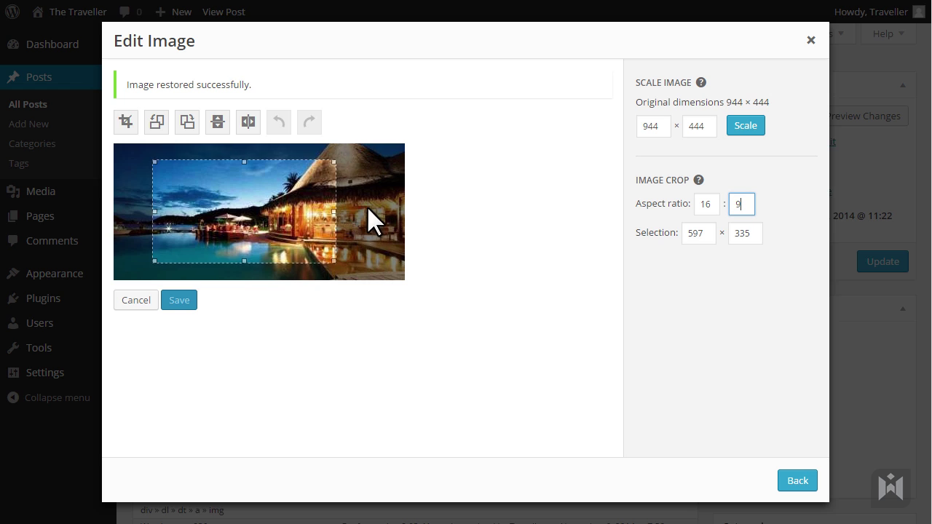
pyautogui.click(367, 207)
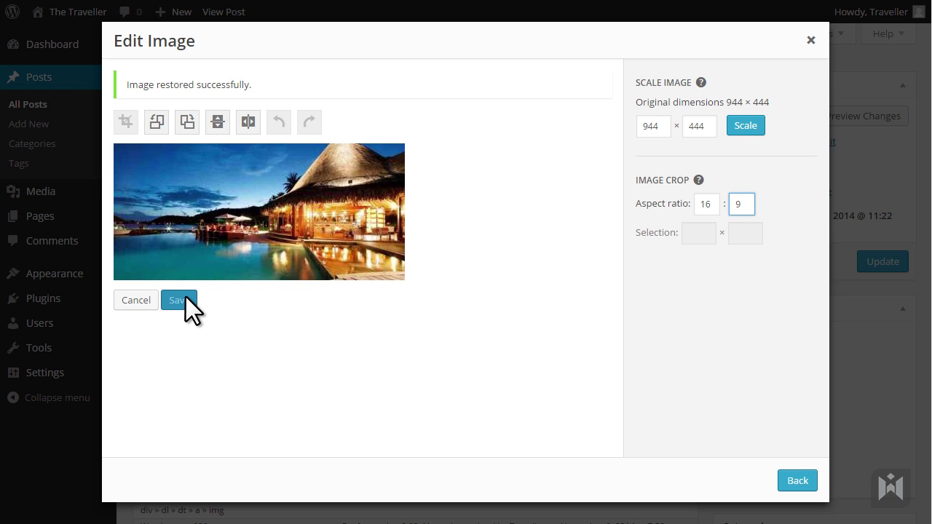
# Cancel editing the original image and update the header image's details in the post.
pyautogui.click(136, 300)
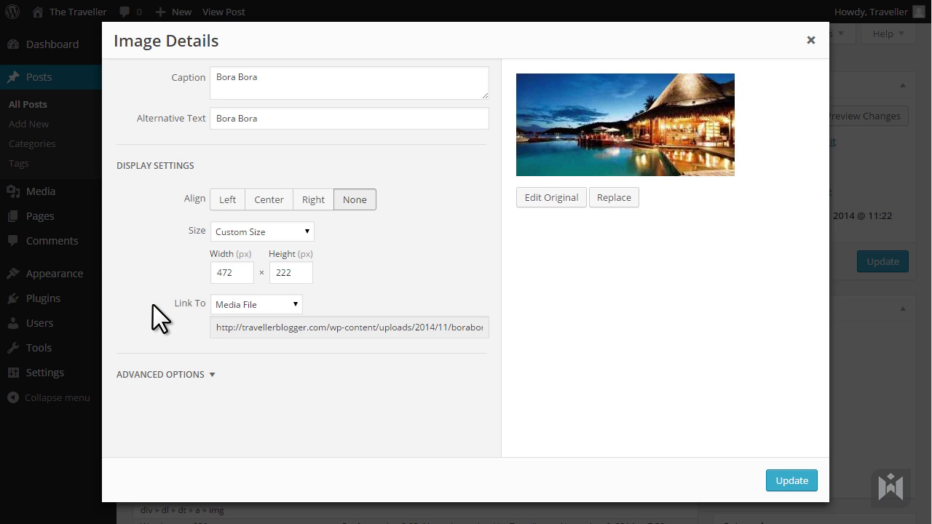
pyautogui.click(782, 482)
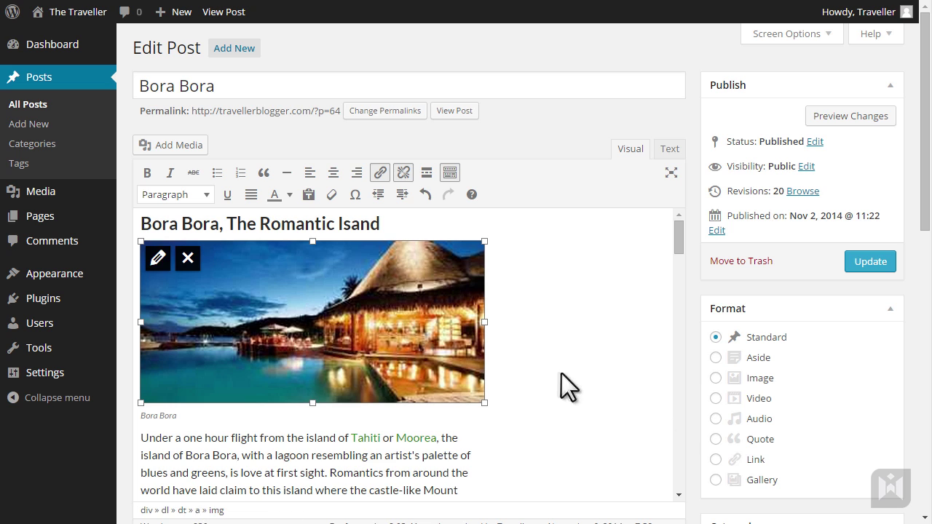
pyautogui.click(499, 359)
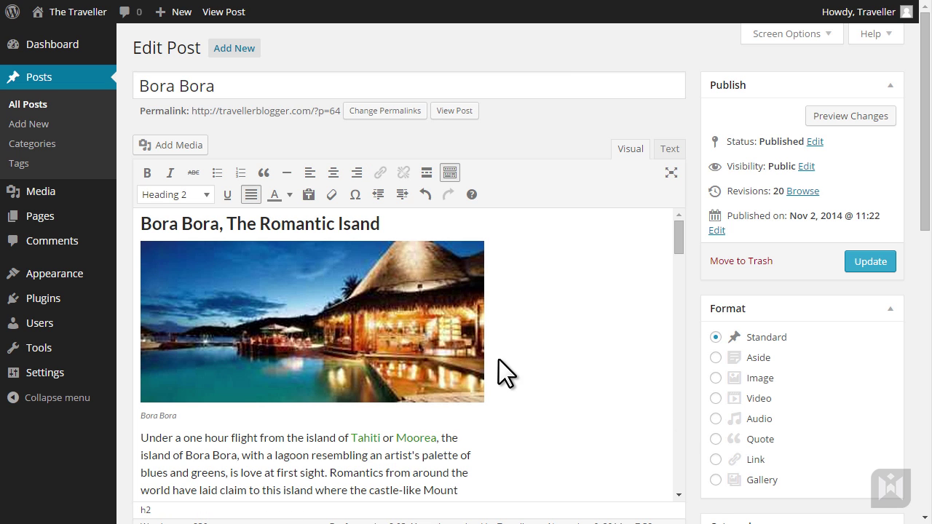
# Upload borabora_lagoon_exploration.jpg for insertion after the "Lagoon Exploration" heading under Popular Activities.
pyautogui.moveTo(679, 233); pyautogui.dragTo(675, 359)
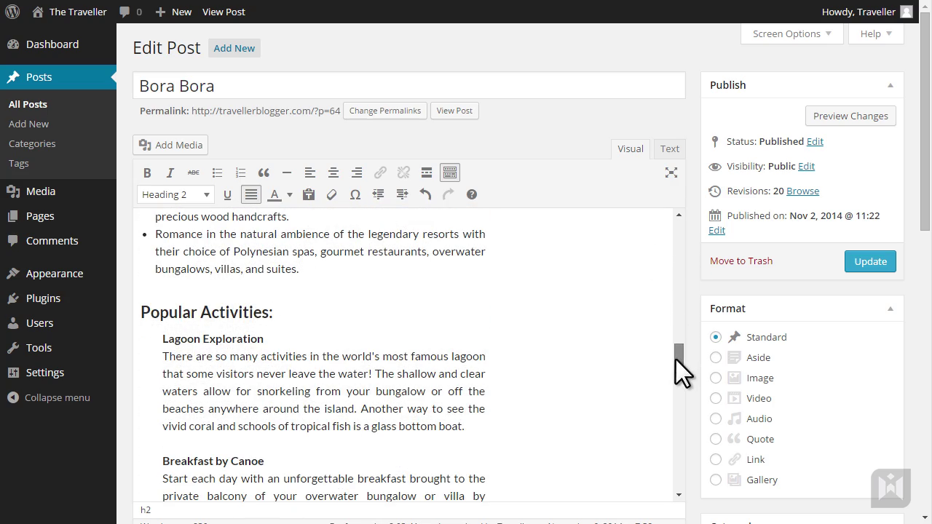
pyautogui.click(272, 340)
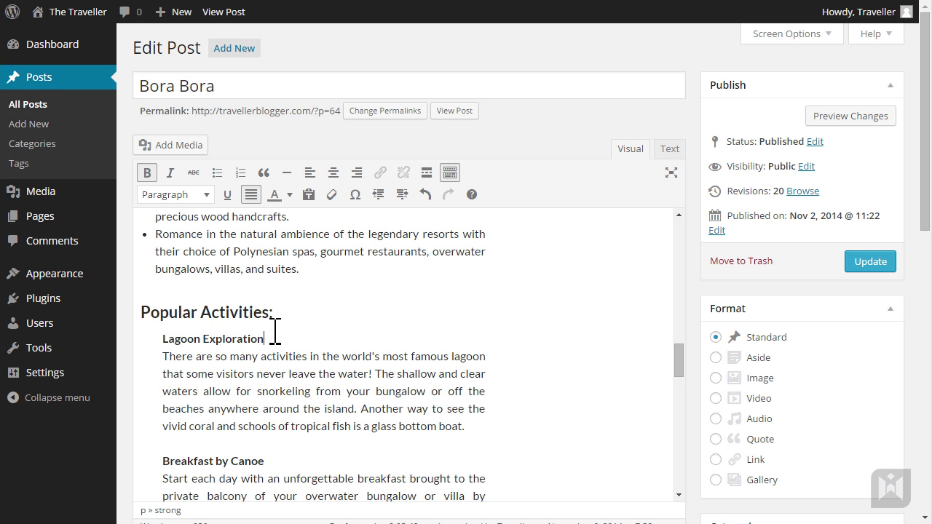
pyautogui.click(191, 145)
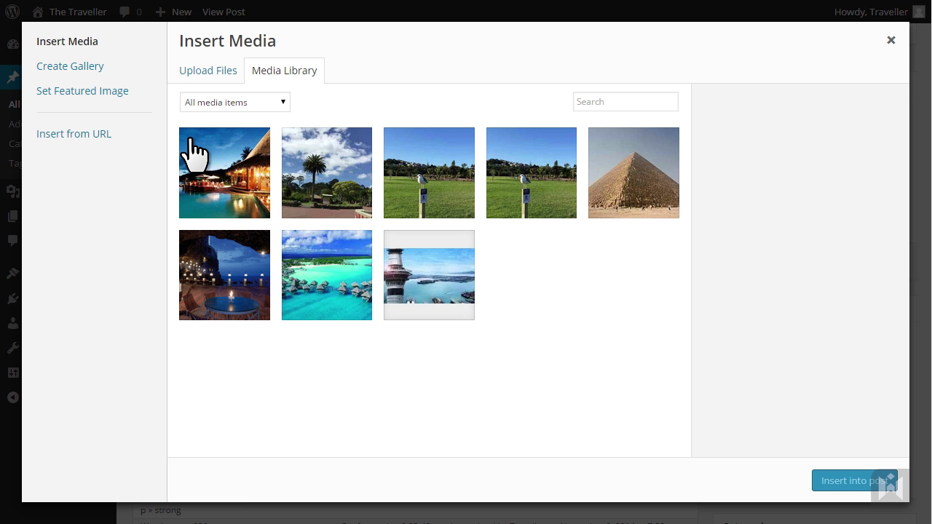
pyautogui.click(202, 73)
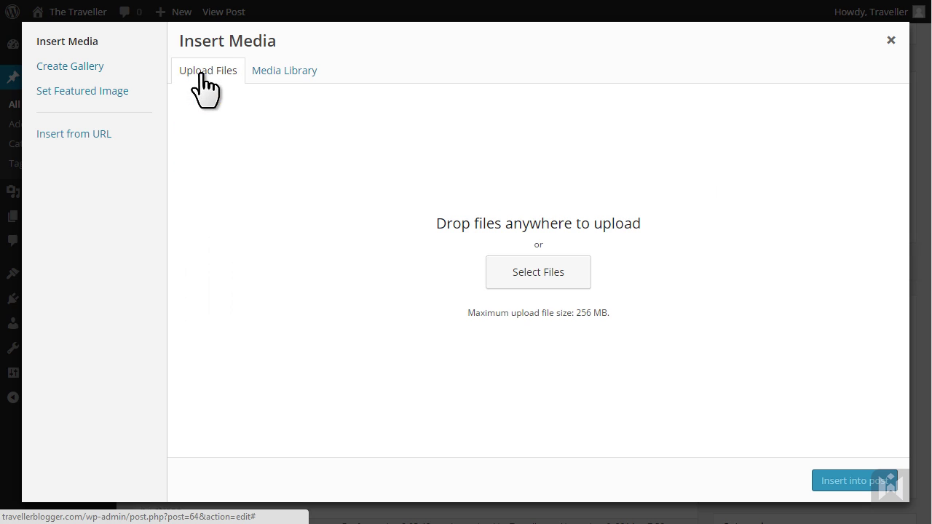
pyautogui.moveTo(145, 211); pyautogui.dragTo(444, 218)
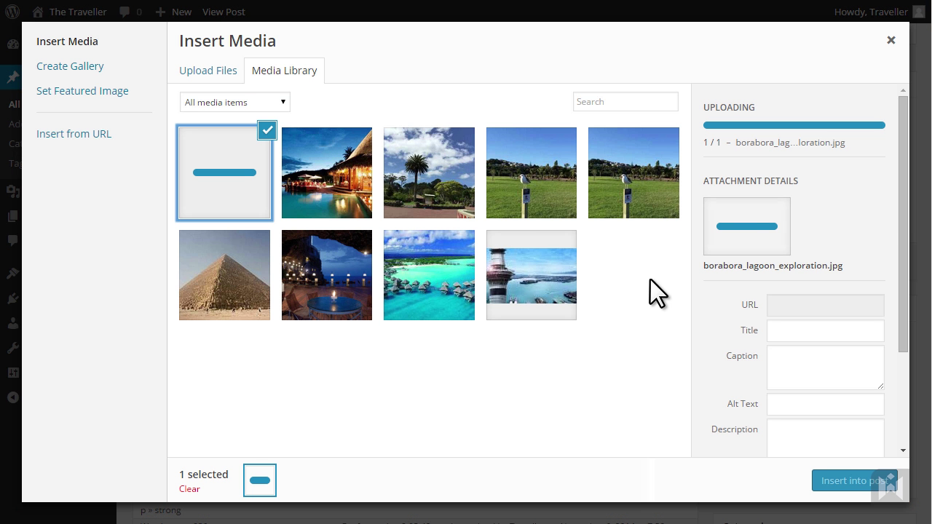
# Set the uploaded image's title, caption and alt text to "Lagoon Exploration".
pyautogui.click(868, 171)
pyautogui.hotkey('ctrl', 'a')
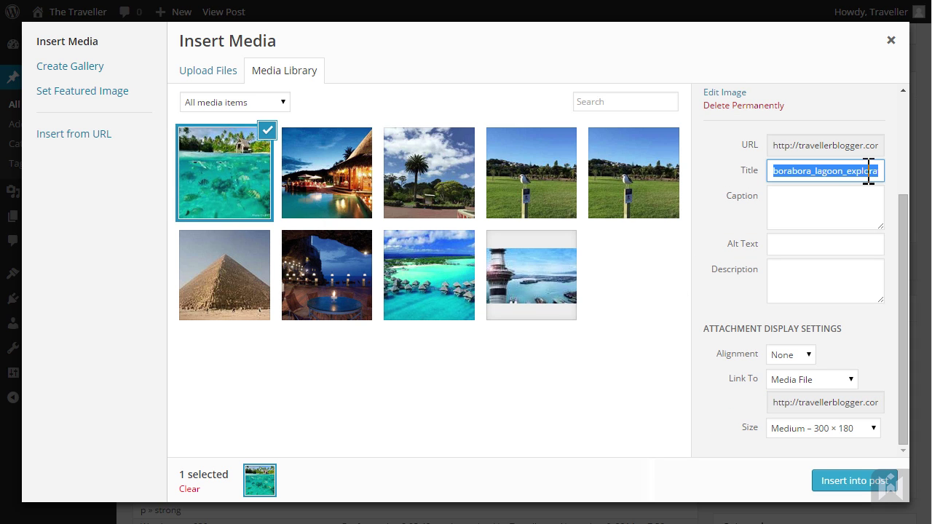
pyautogui.write('Lagoon Exploration')
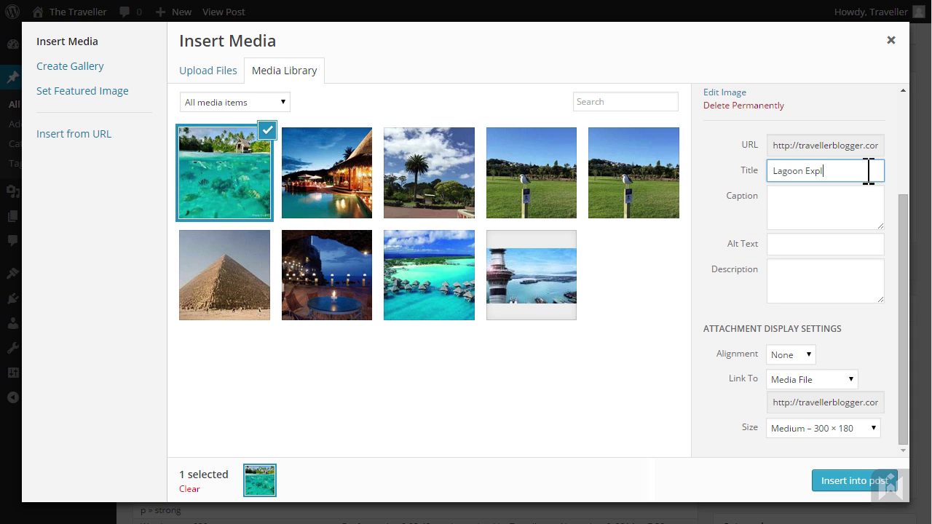
pyautogui.hotkey('ctrl', 'a')
pyautogui.hotkey('ctrl', 'c')
pyautogui.click(822, 202)
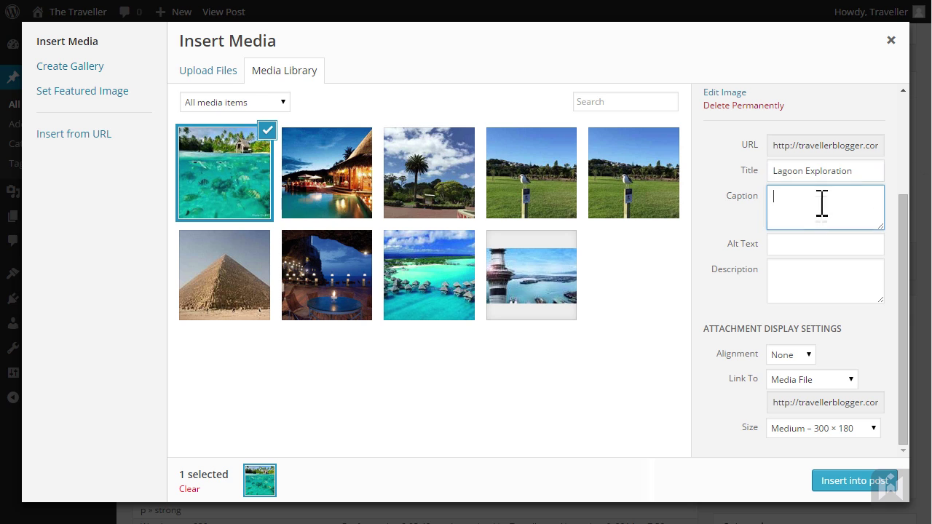
pyautogui.hotkey('ctrl', 'v')
pyautogui.click(810, 245)
pyautogui.hotkey('ctrl', 'v')
pyautogui.click(805, 352)
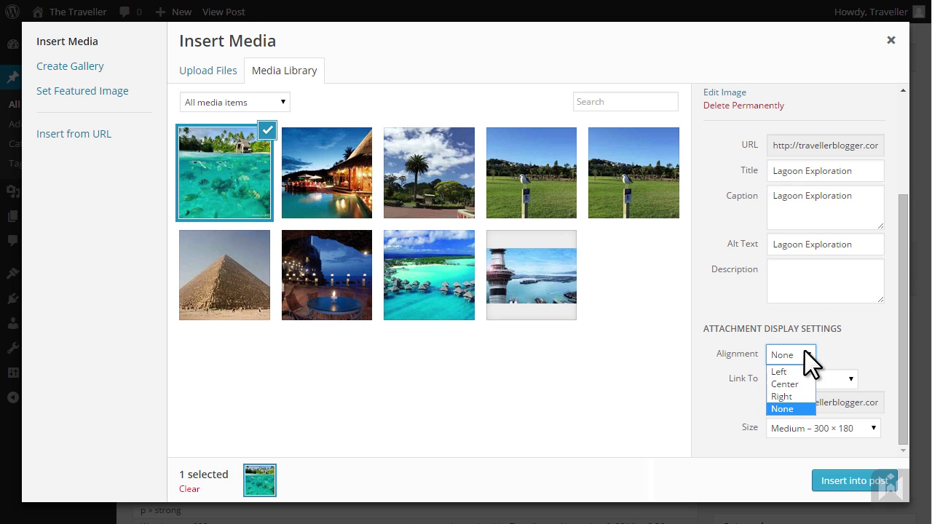
pyautogui.click(799, 394)
pyautogui.click(844, 380)
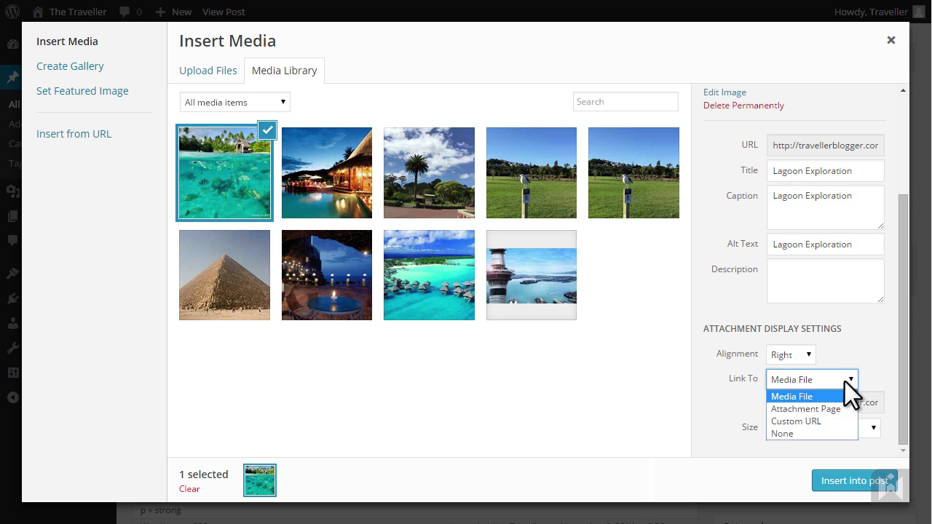
pyautogui.click(834, 414)
pyautogui.click(827, 403)
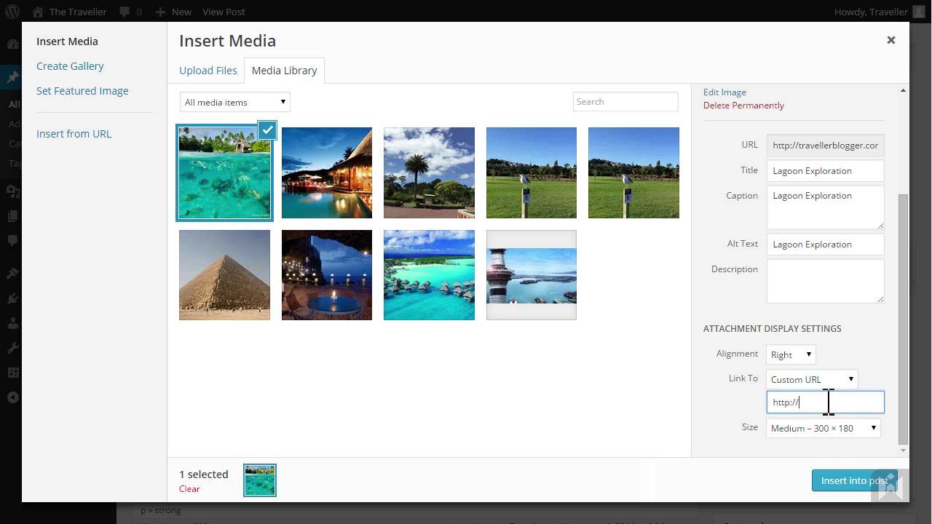
pyautogui.write('www.te')
pyautogui.write('hiti.com')
pyautogui.click(873, 477)
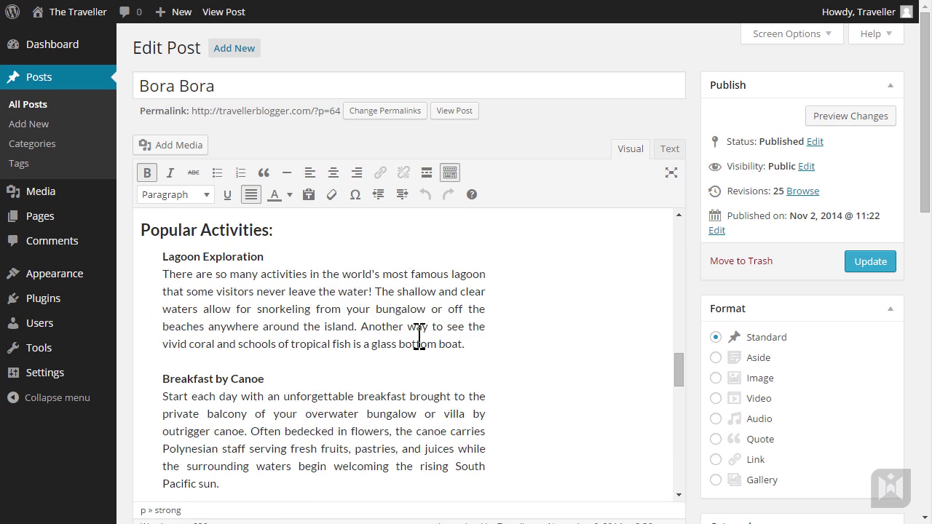
# Shrink the lagoon image slightly in proportion and delete the empty line above the Lagoon Exploration paragraph.
pyautogui.click(417, 300)
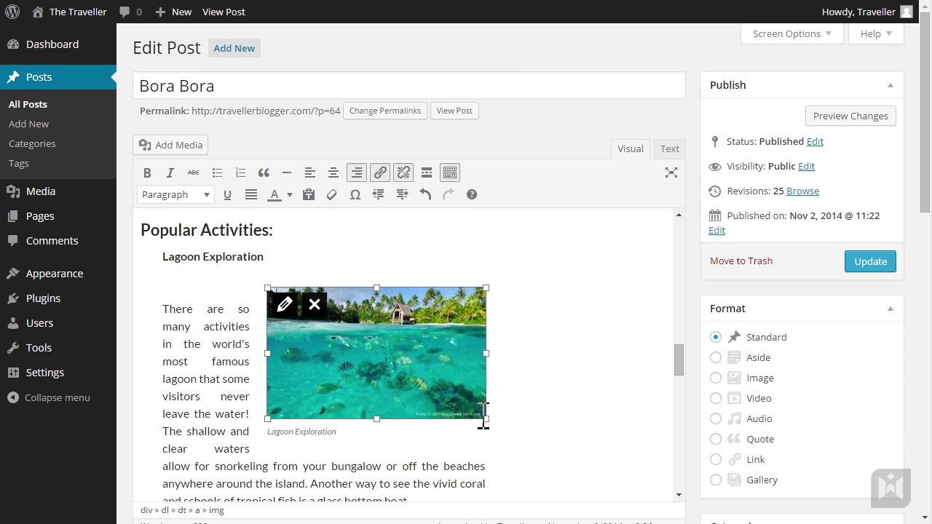
pyautogui.moveTo(484, 416); pyautogui.dragTo(463, 412)
pyautogui.click(229, 292)
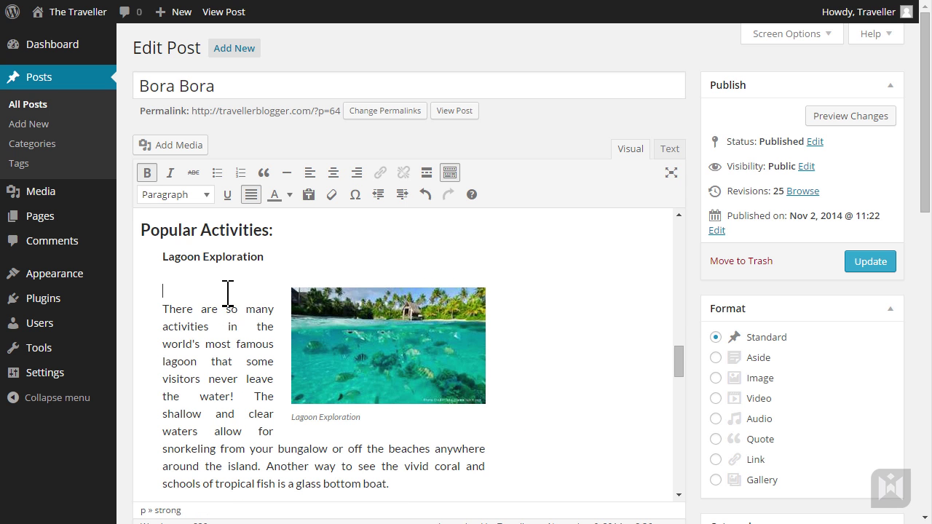
pyautogui.press('BackSpace')
# Update the Bora Bora post with the image changes and look through it.
pyautogui.click(868, 262)
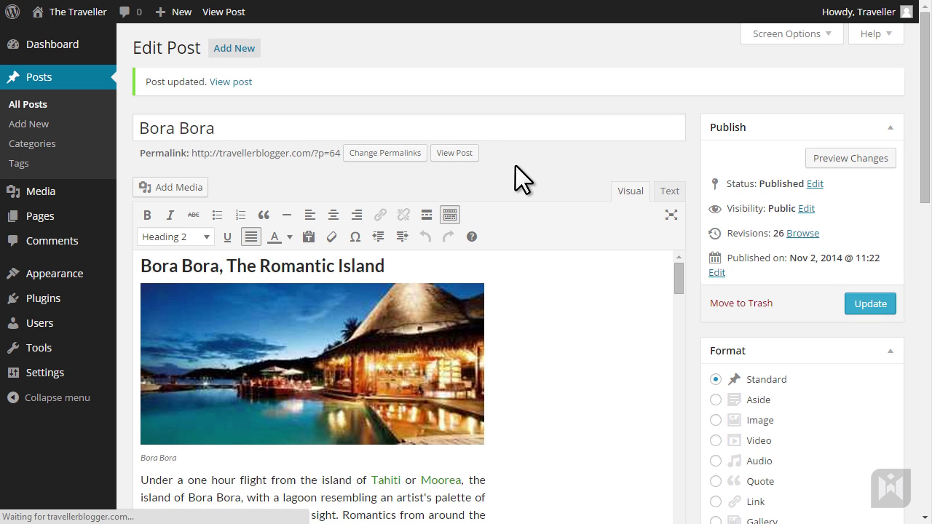
pyautogui.scroll(-5, 636, 227)
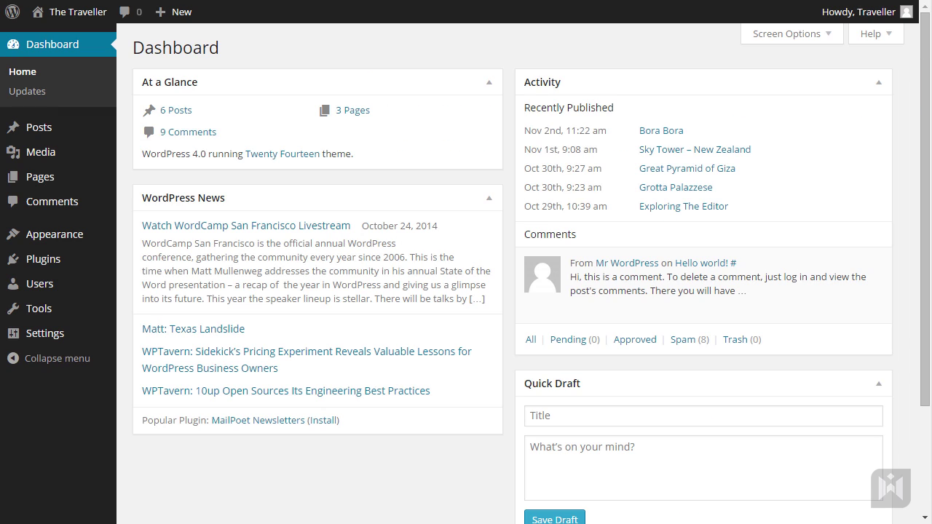
# Open the My Equipment page for editing from the list of all pages.
pyautogui.moveTo(93, 173)
pyautogui.click(149, 179)
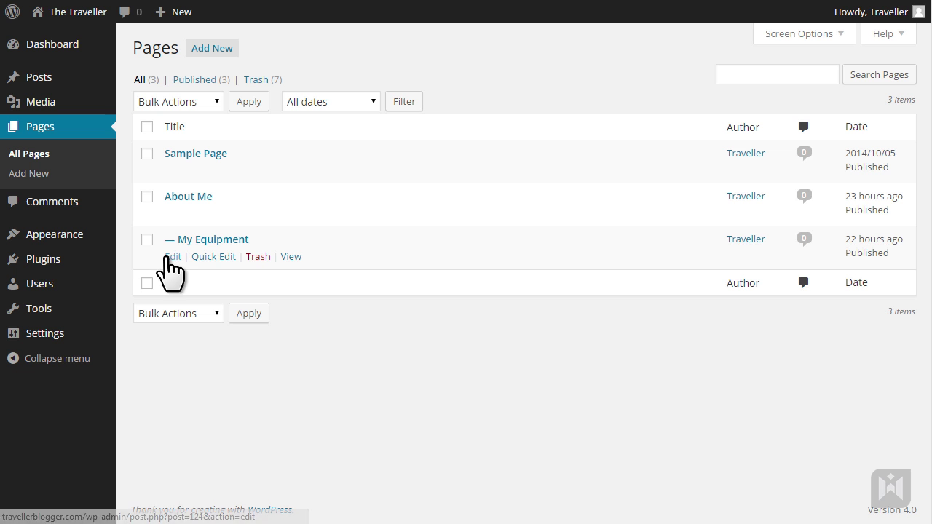
pyautogui.click(166, 257)
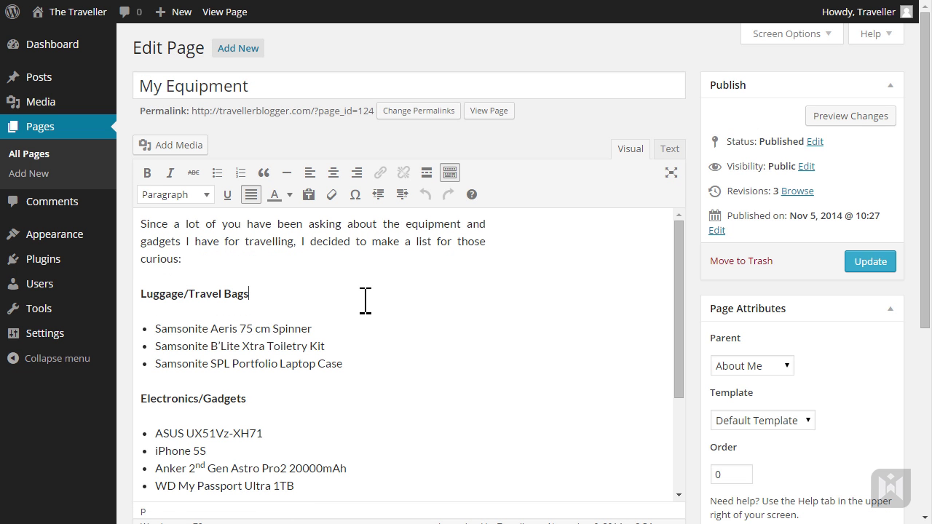
# Add an empty paragraph below the Travel Accessories list, after "Mini Pocket Monocular".
pyautogui.click(365, 299)
pyautogui.scroll(-2, 386, 312)
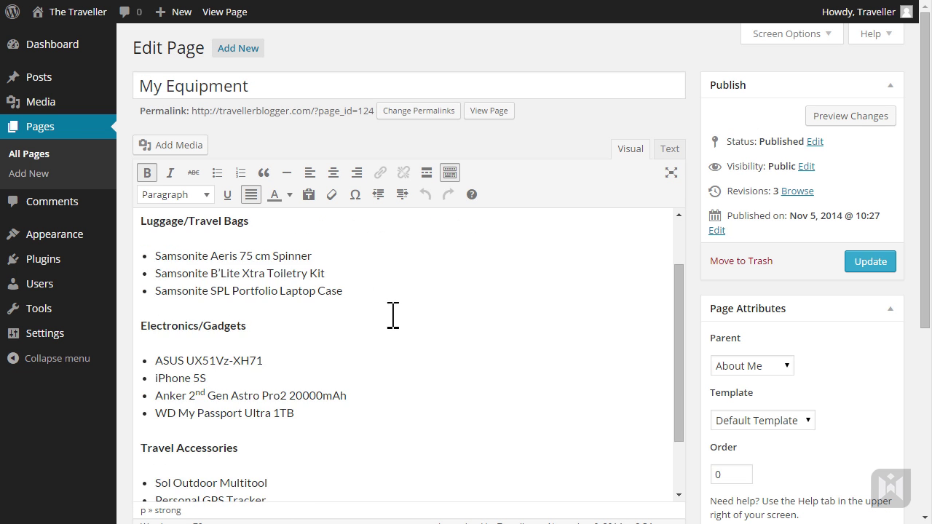
pyautogui.click(314, 478)
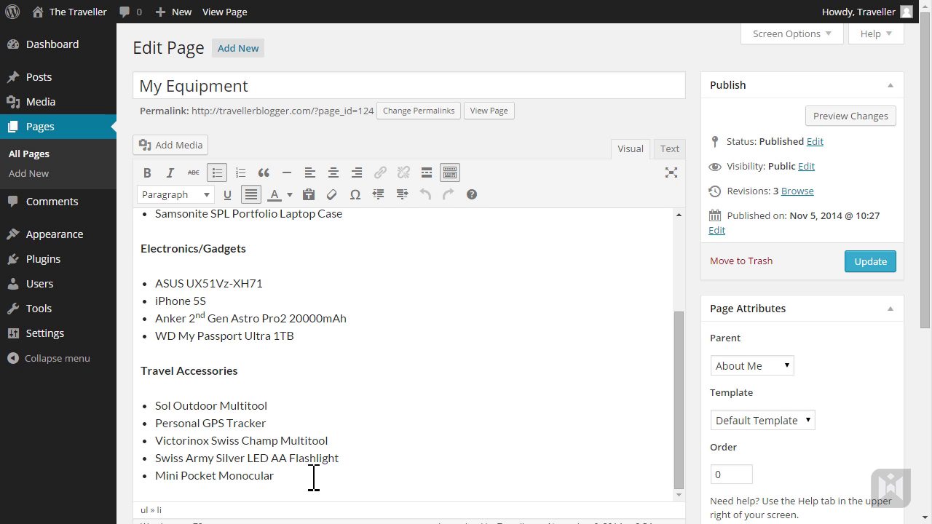
pyautogui.press('Return')
pyautogui.press('Return')
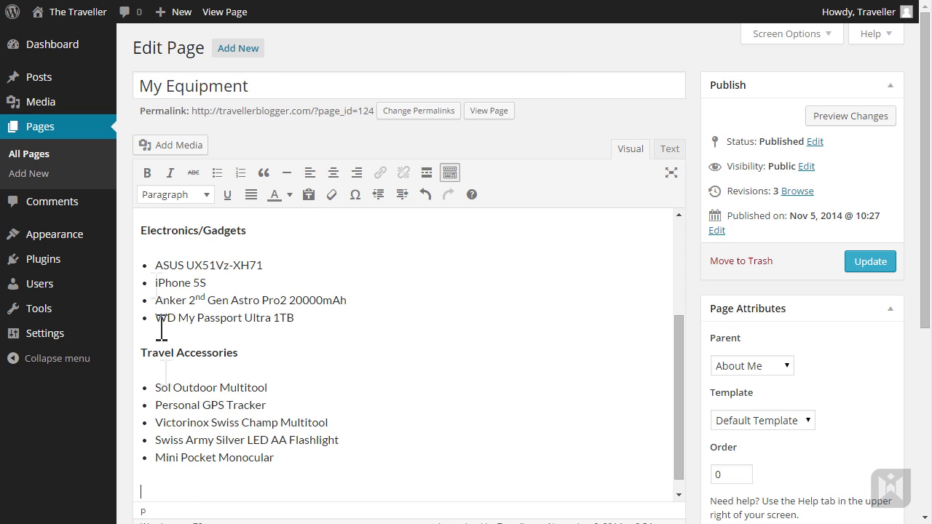
# Upload the six equipment images for a new gallery and filter the media library to "Uploaded to this page".
pyautogui.click(162, 150)
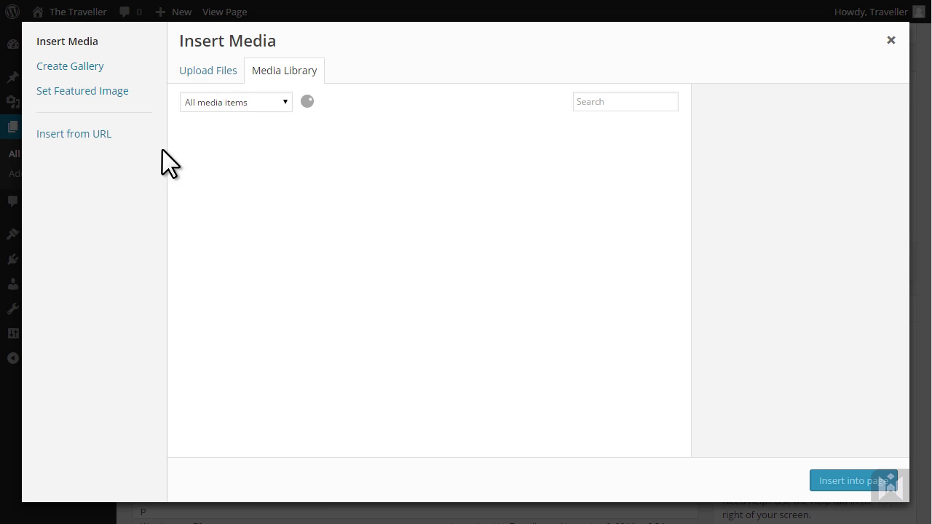
pyautogui.click(147, 70)
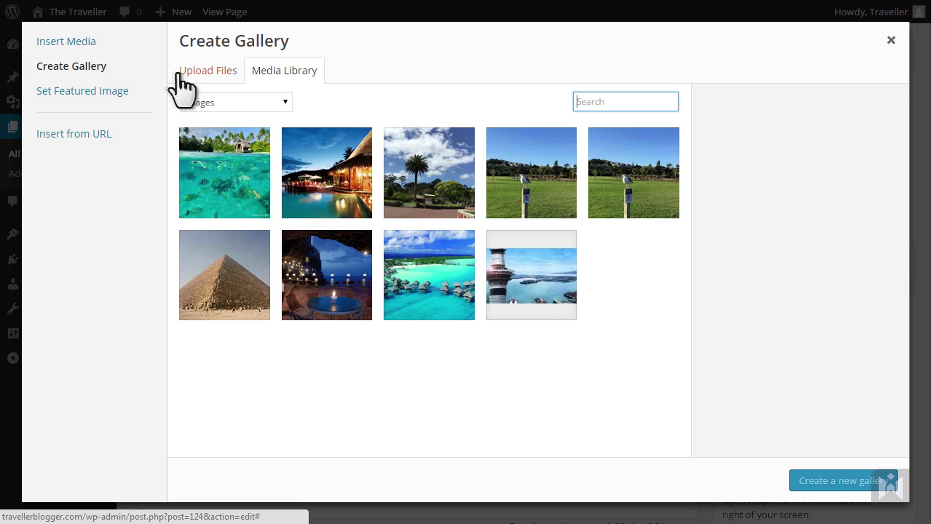
pyautogui.click(179, 75)
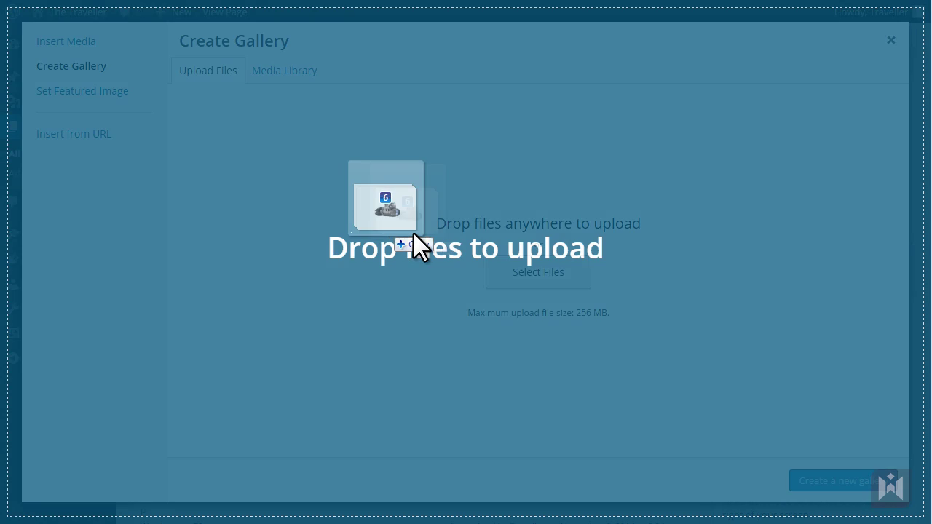
pyautogui.moveTo(416, 245); pyautogui.dragTo(361, 220)
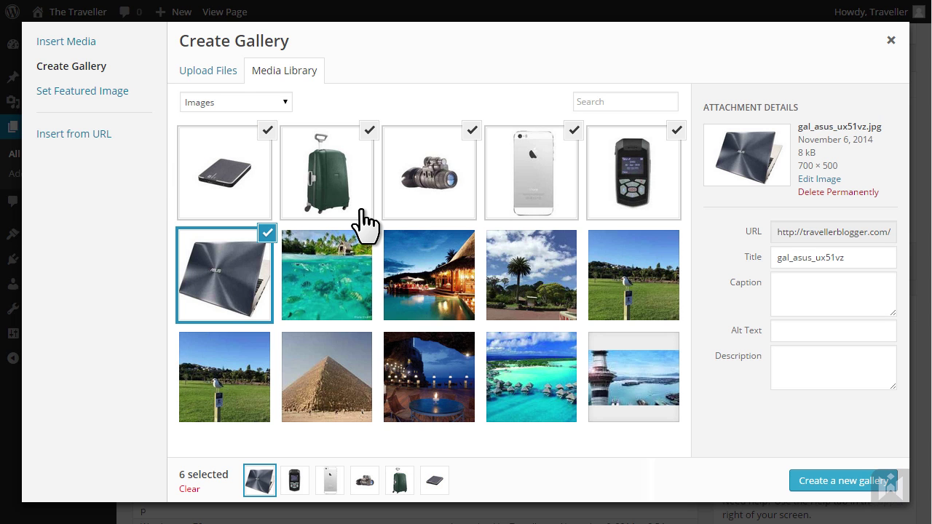
pyautogui.click(276, 102)
pyautogui.click(277, 129)
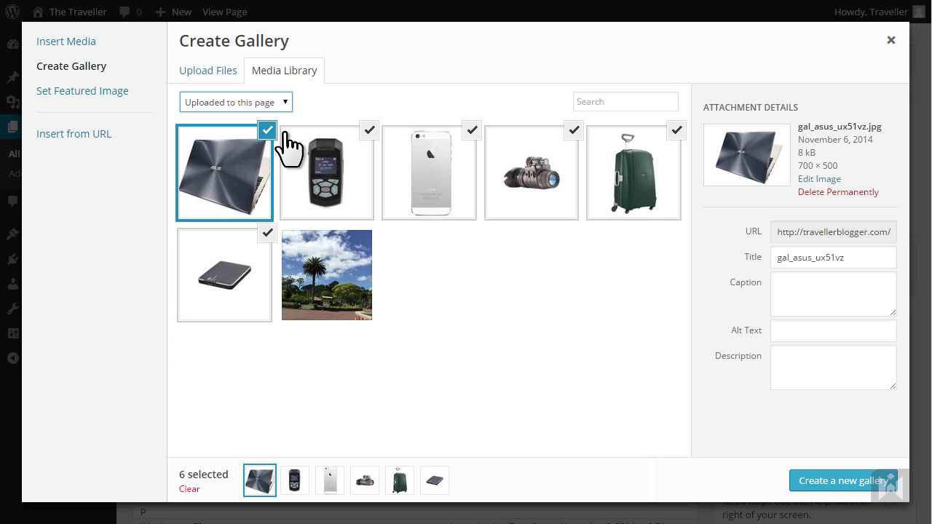
# Set the title, caption and alt text of the ASUS laptop image to "My Equipment".
pyautogui.moveTo(859, 258); pyautogui.dragTo(783, 283)
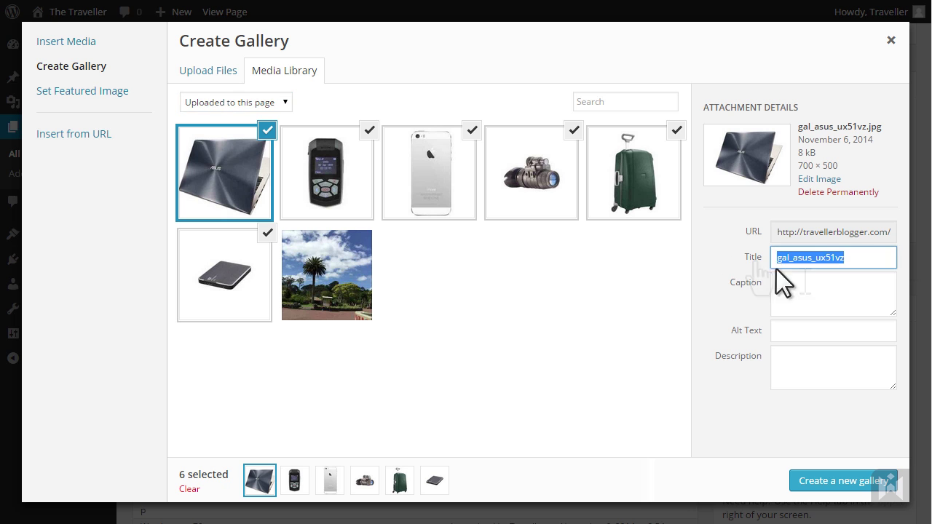
pyautogui.write('My Equipment')
pyautogui.hotkey('ctrl', 'v')
pyautogui.click(793, 291)
pyautogui.hotkey('ctrl', 'v')
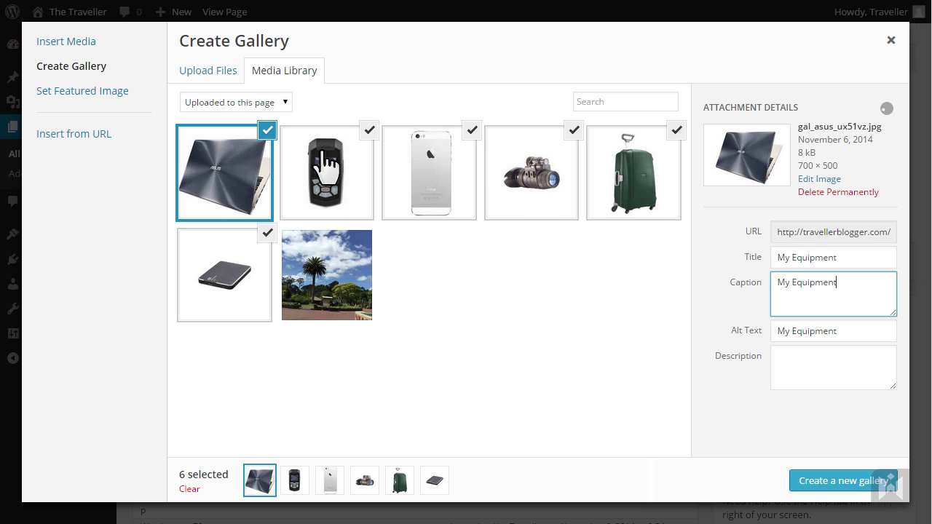
# Set the title, caption and alt text of the GPS tracker image to "My Equipment".
pyautogui.click(320, 164)
pyautogui.moveTo(841, 258); pyautogui.dragTo(785, 281)
pyautogui.hotkey('ctrl', 'v')
pyautogui.click(786, 287)
pyautogui.hotkey('ctrl', 'v')
pyautogui.press('Tab')
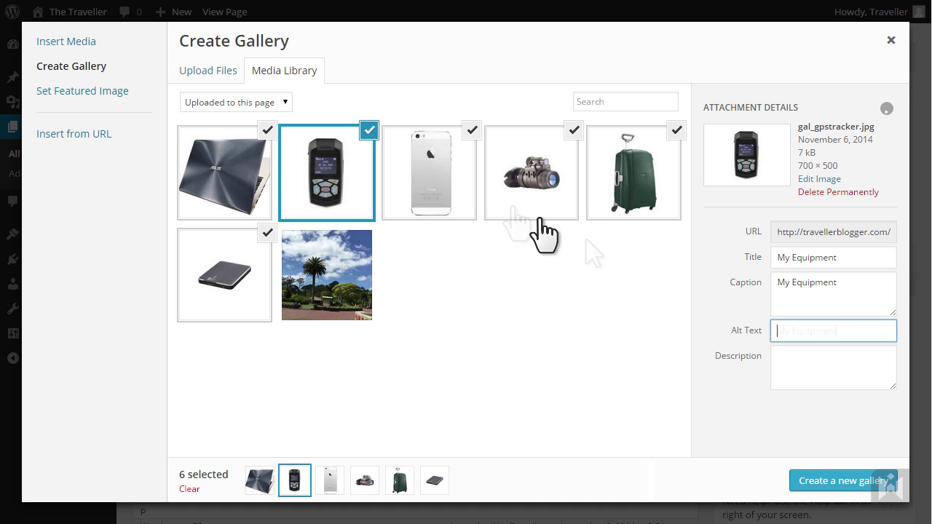
# Set the title, caption and alt text of the iPhone image to "My Equipment".
pyautogui.click(436, 200)
pyautogui.click(873, 280)
pyautogui.hotkey('ctrl', 'v')
pyautogui.moveTo(837, 258); pyautogui.dragTo(782, 259)
pyautogui.hotkey('ctrl', 'v')
pyautogui.click(794, 328)
pyautogui.hotkey('ctrl', 'v')
# Set the title, caption and alt text of the monocular image to "My Equipment".
pyautogui.click(553, 190)
pyautogui.hotkey('ctrl', 'v')
pyautogui.click(800, 291)
pyautogui.hotkey('ctrl', 'v')
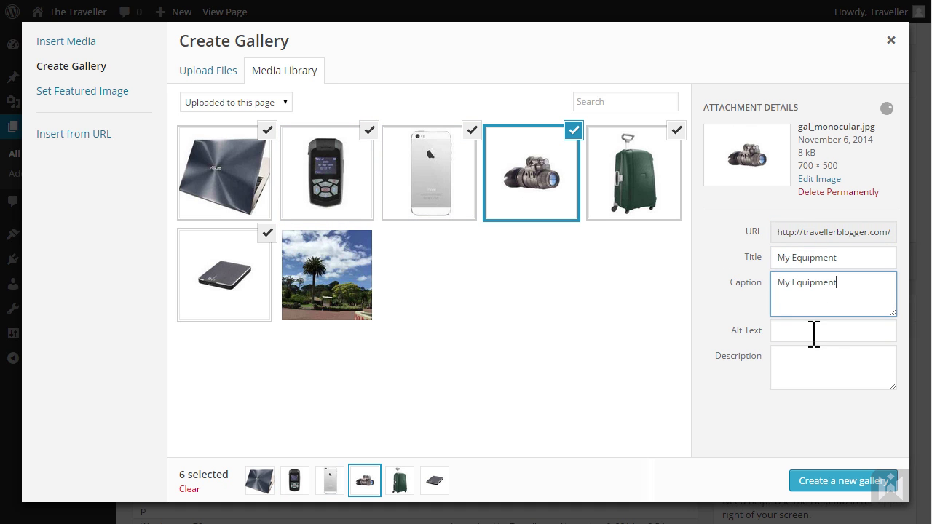
pyautogui.click(811, 331)
pyautogui.write('My Equipment')
# Set the title, caption and alt text of the green suitcase image to "My Equipment".
pyautogui.click(630, 193)
pyautogui.moveTo(858, 257); pyautogui.dragTo(704, 277)
pyautogui.hotkey('ctrl', 'v')
pyautogui.click(801, 291)
pyautogui.hotkey('ctrl', 'v')
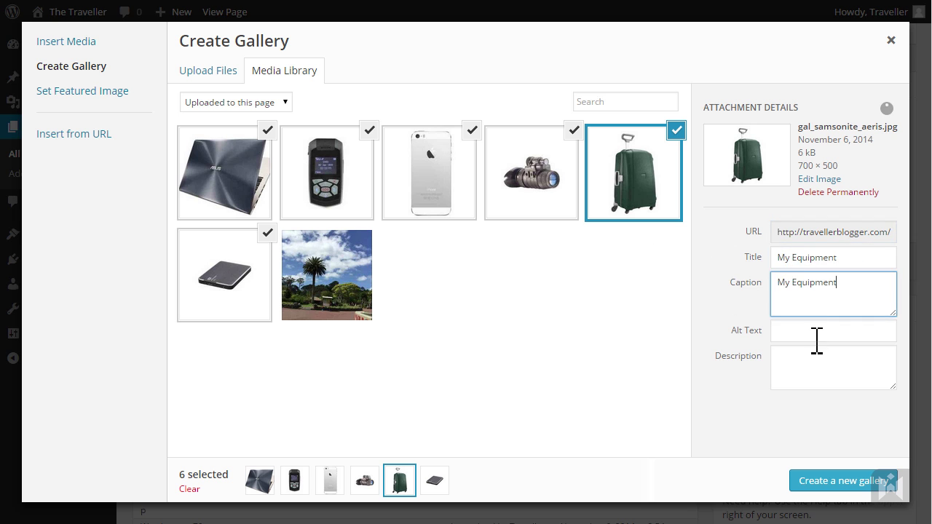
pyautogui.click(815, 332)
pyautogui.write('My Equipment')
# Set the title, caption and alt text of the portable hard drive image to "My Equipment".
pyautogui.click(225, 275)
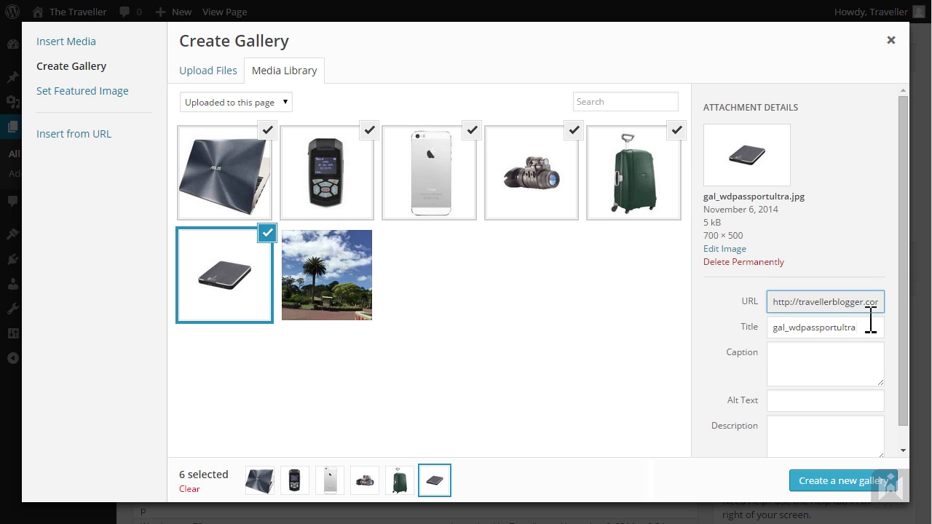
pyautogui.moveTo(871, 321); pyautogui.dragTo(815, 362)
pyautogui.hotkey('ctrl', 'v')
pyautogui.click(815, 362)
pyautogui.hotkey('ctrl', 'v')
pyautogui.click(818, 403)
pyautogui.write('My Equipment')
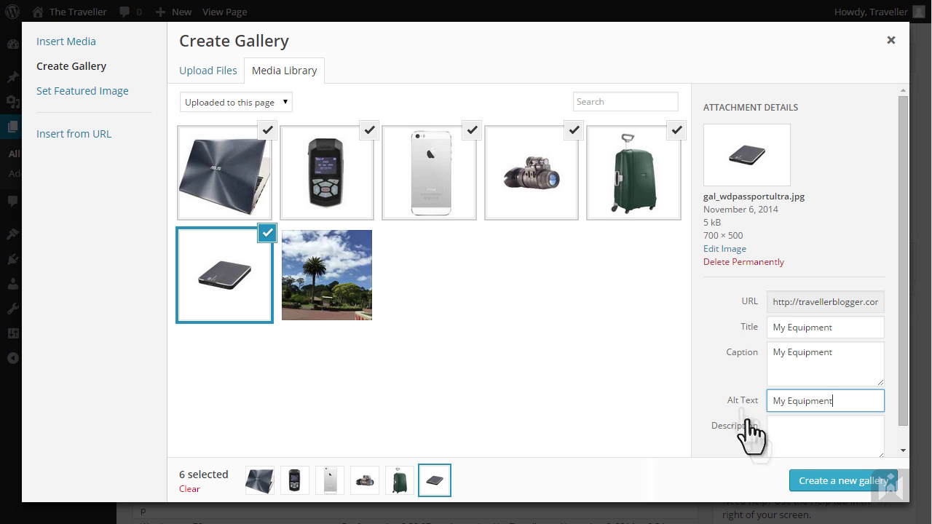
# Create a new gallery from the six selected images and reverse their order.
pyautogui.click(818, 492)
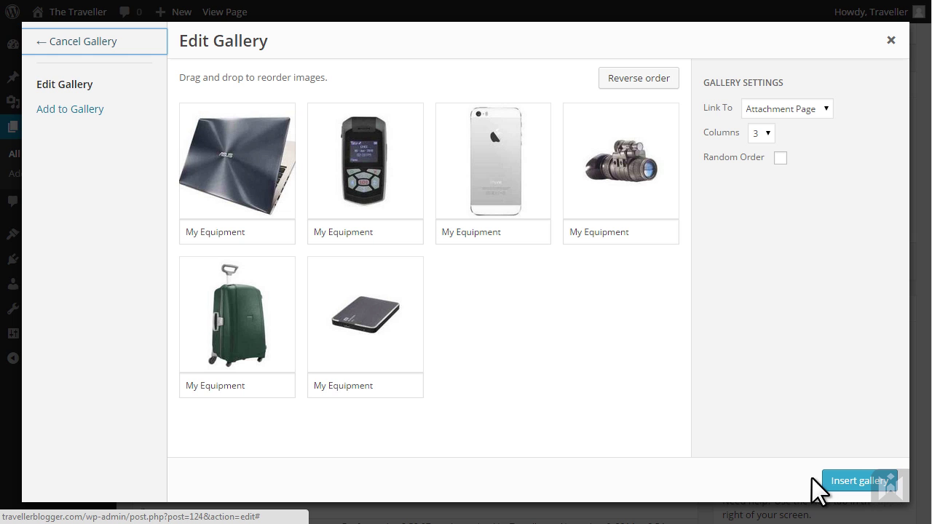
pyautogui.moveTo(353, 175); pyautogui.dragTo(510, 207)
pyautogui.moveTo(371, 179); pyautogui.dragTo(601, 182)
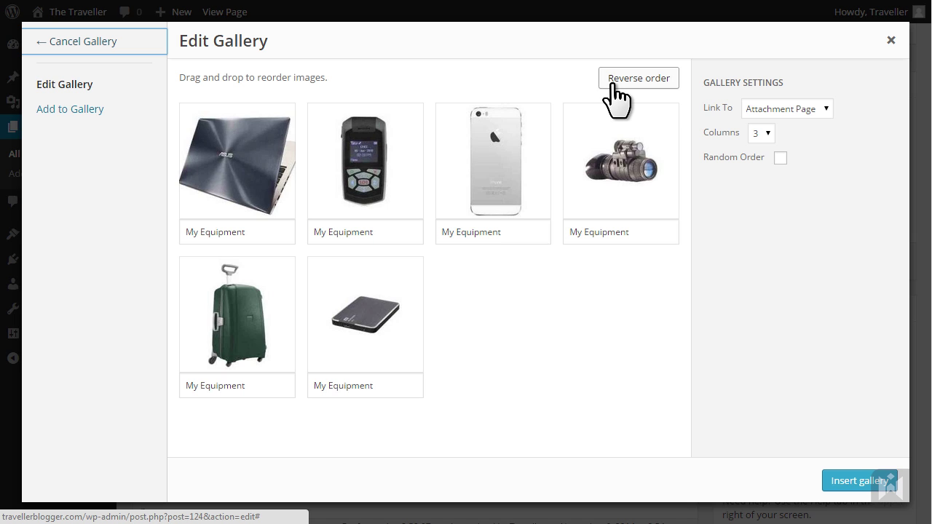
pyautogui.click(612, 83)
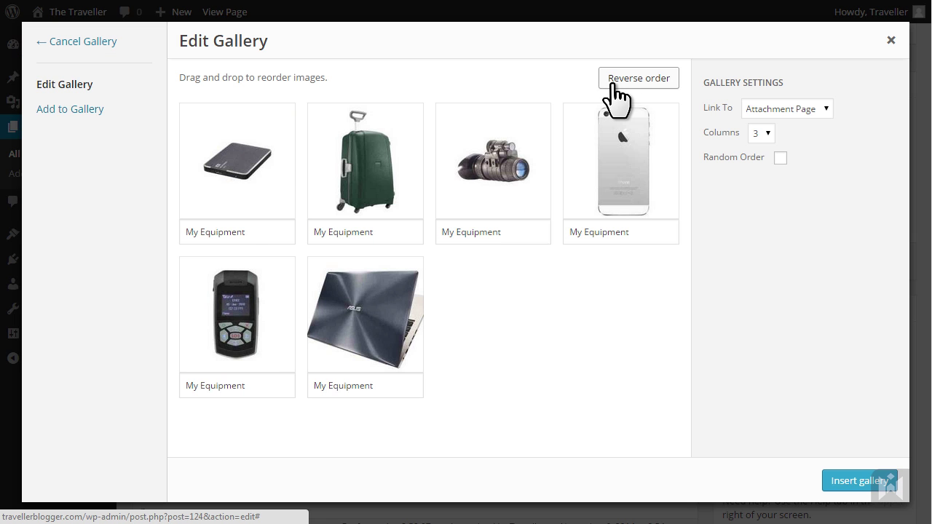
# Keep the gallery linked to Attachment Page with 3 columns and random order off, and insert it into the page.
pyautogui.click(824, 112)
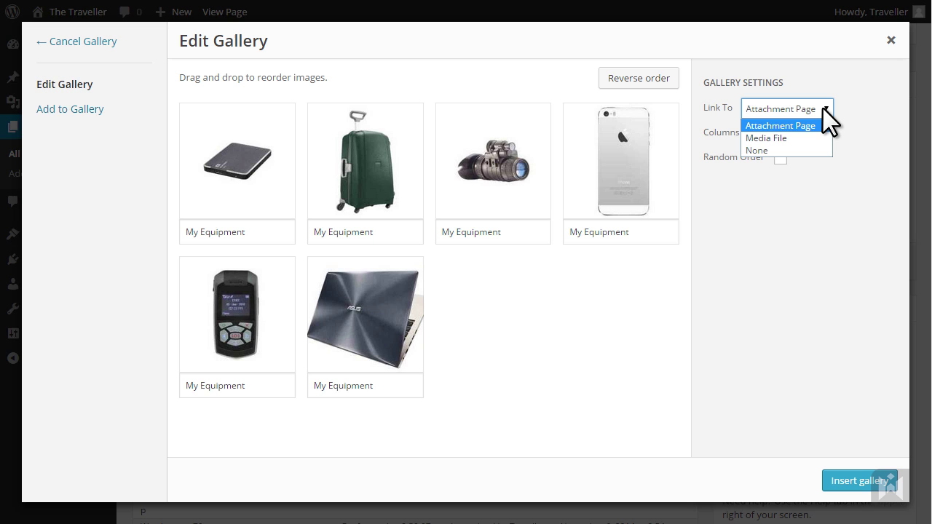
pyautogui.click(808, 125)
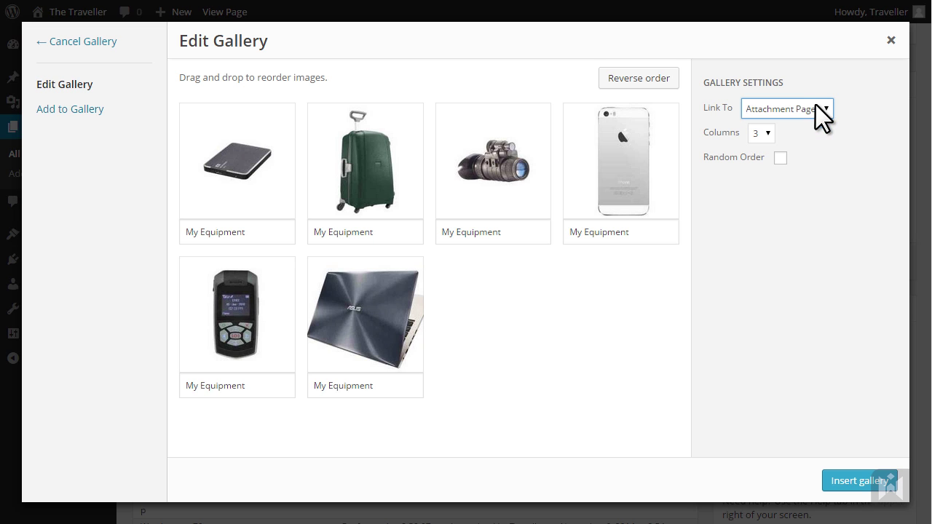
pyautogui.click(764, 132)
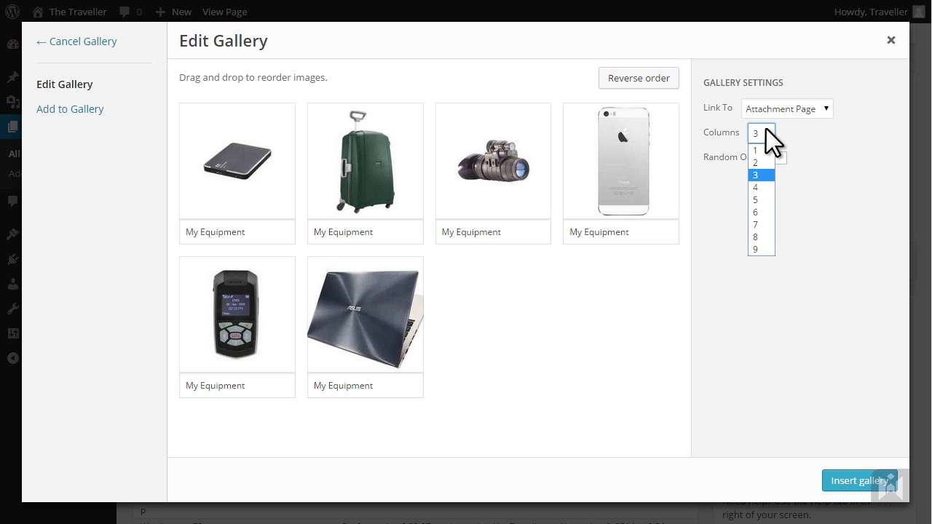
pyautogui.click(768, 130)
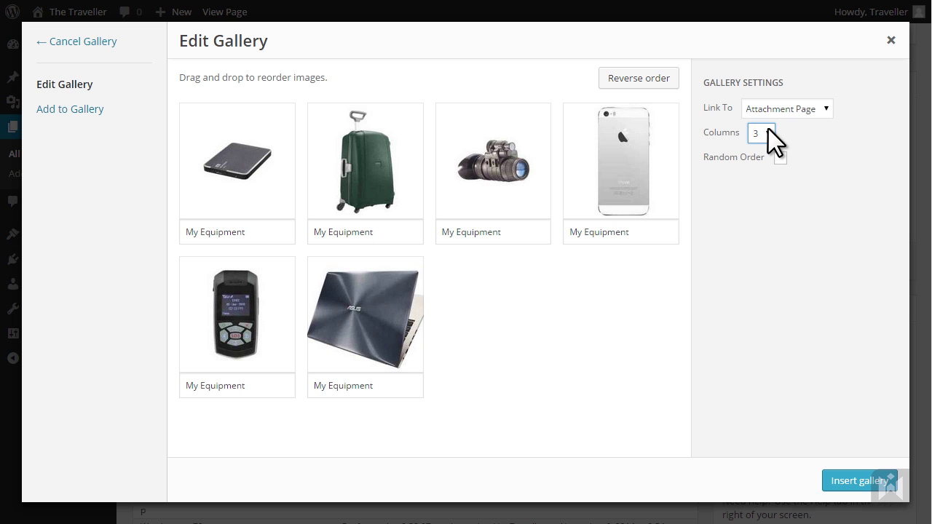
pyautogui.click(780, 158)
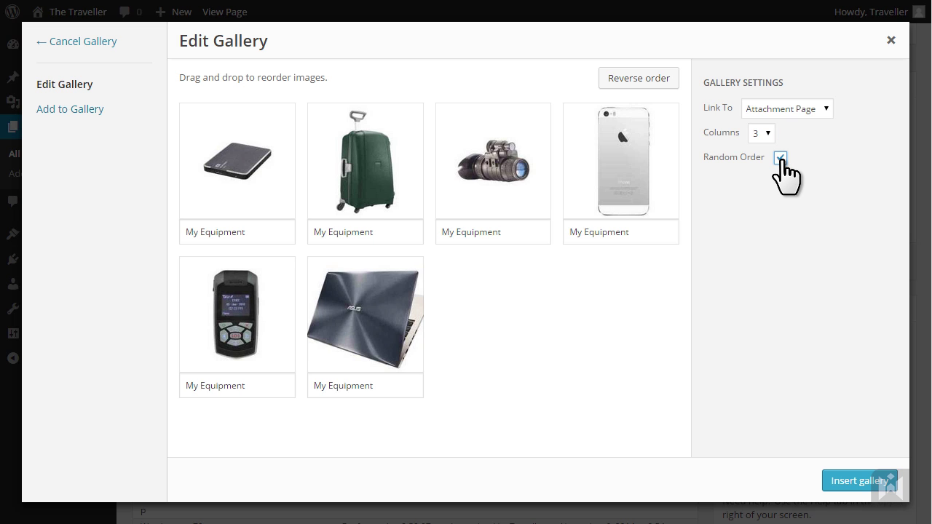
pyautogui.click(781, 159)
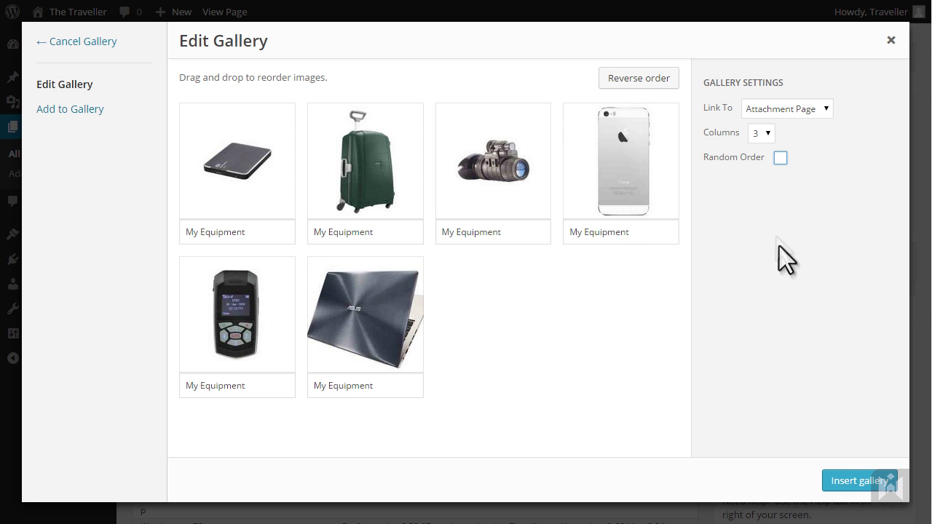
pyautogui.click(840, 481)
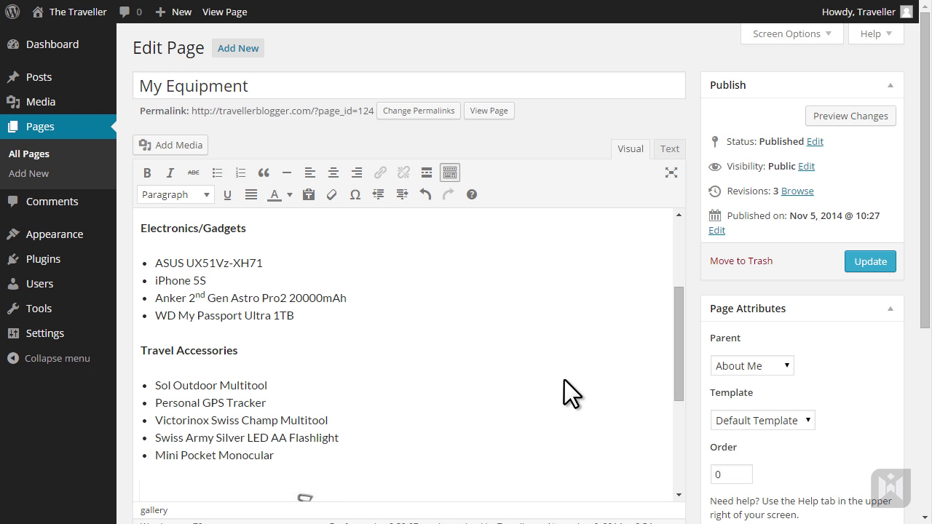
# Open the inserted gallery for editing and remove the GPS tracker image from it.
pyautogui.scroll(-3, 585, 380)
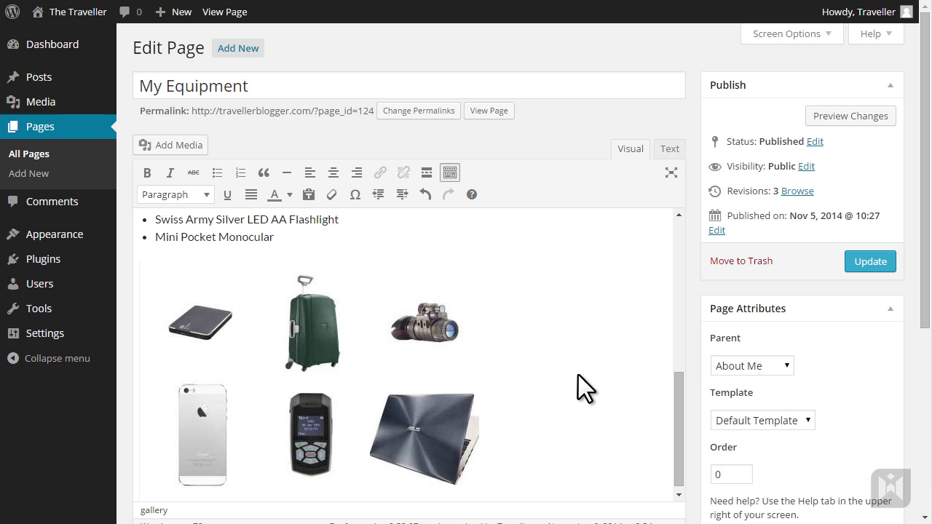
pyautogui.click(345, 343)
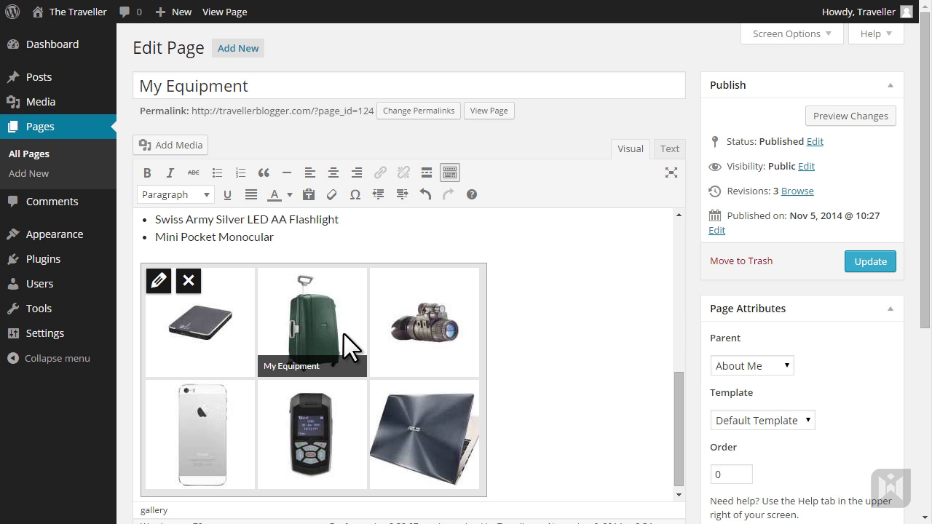
pyautogui.click(158, 281)
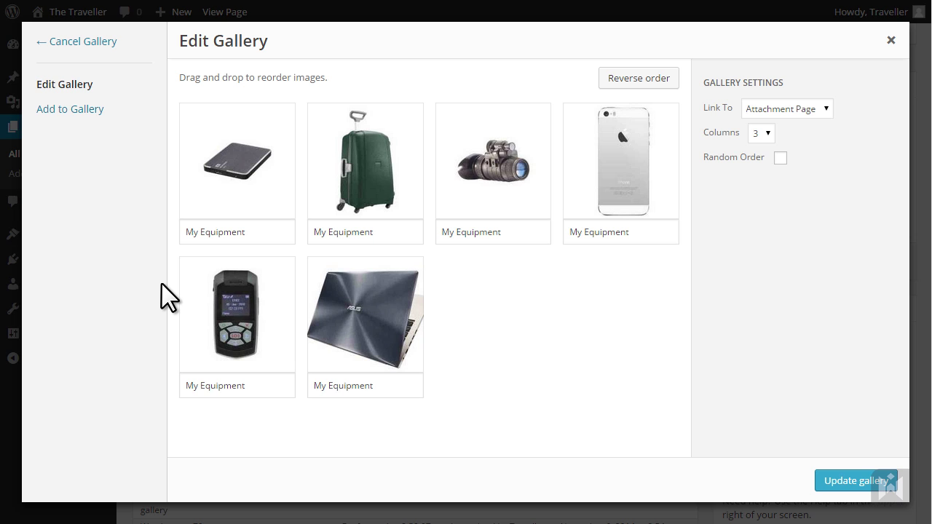
pyautogui.moveTo(214, 281)
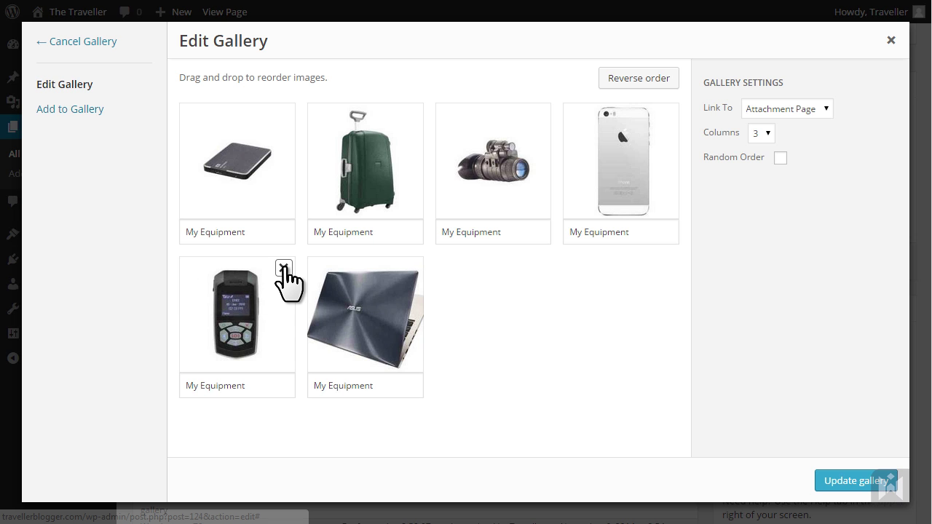
pyautogui.click(283, 267)
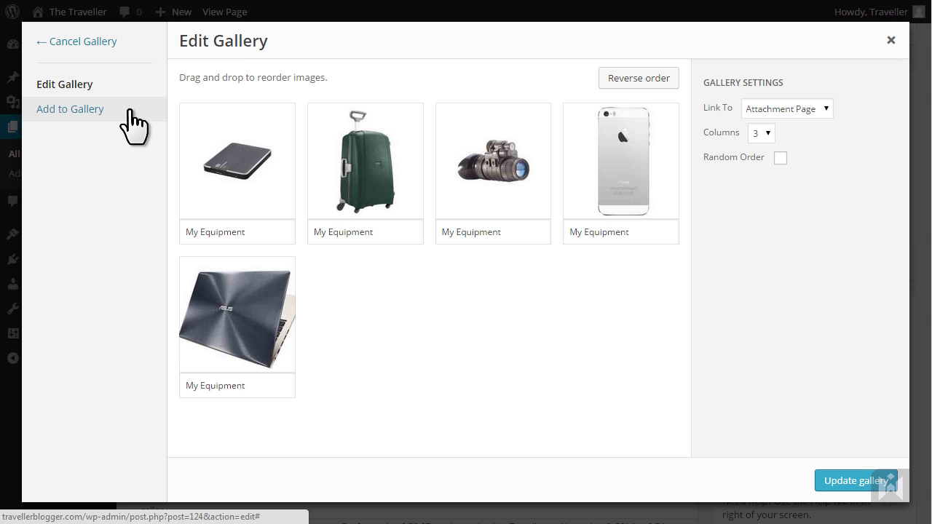
# Add the seagull image aboume_fi.jpg from the media library to the gallery.
pyautogui.click(129, 117)
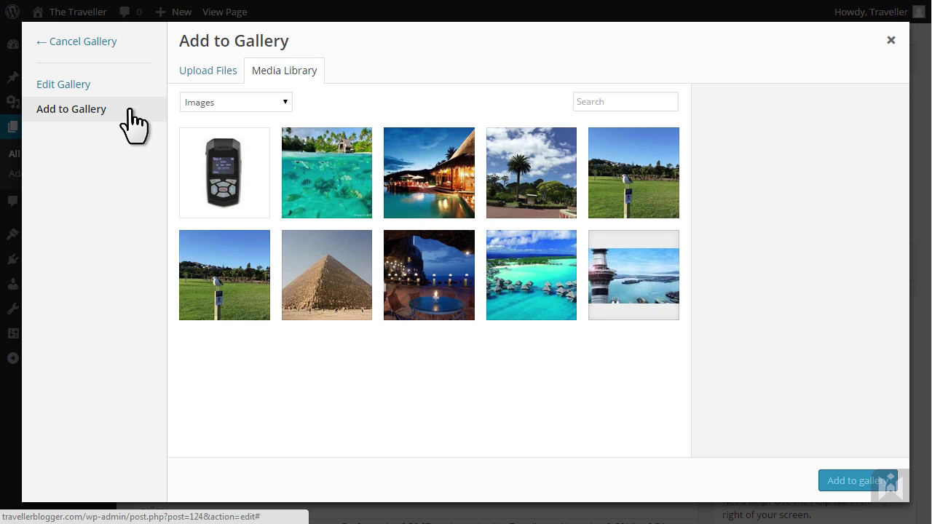
pyautogui.click(219, 264)
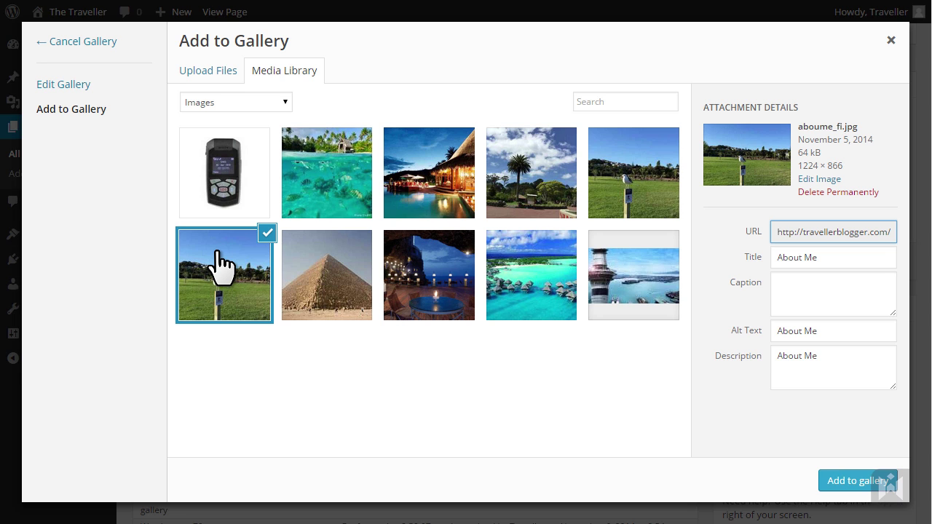
pyautogui.click(828, 482)
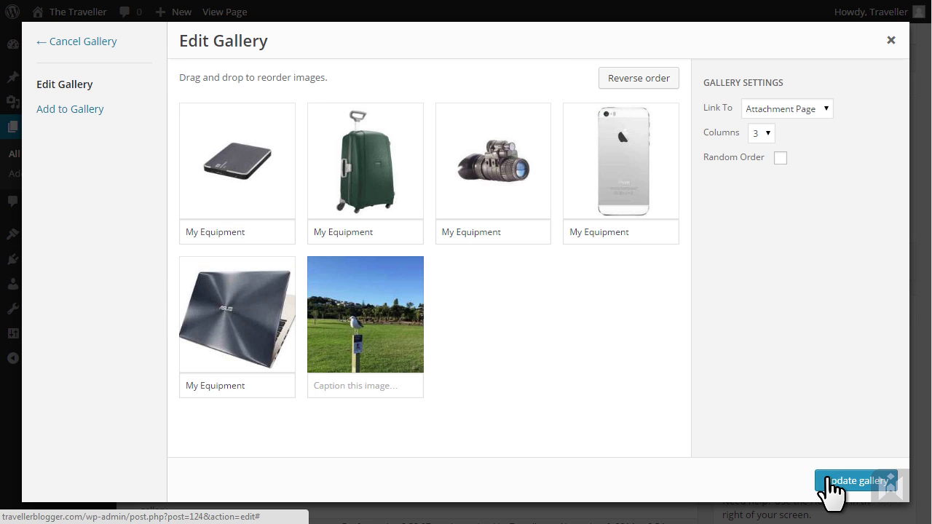
# Set the seagull image's title, alt text and caption to "Random Seagull".
pyautogui.click(370, 310)
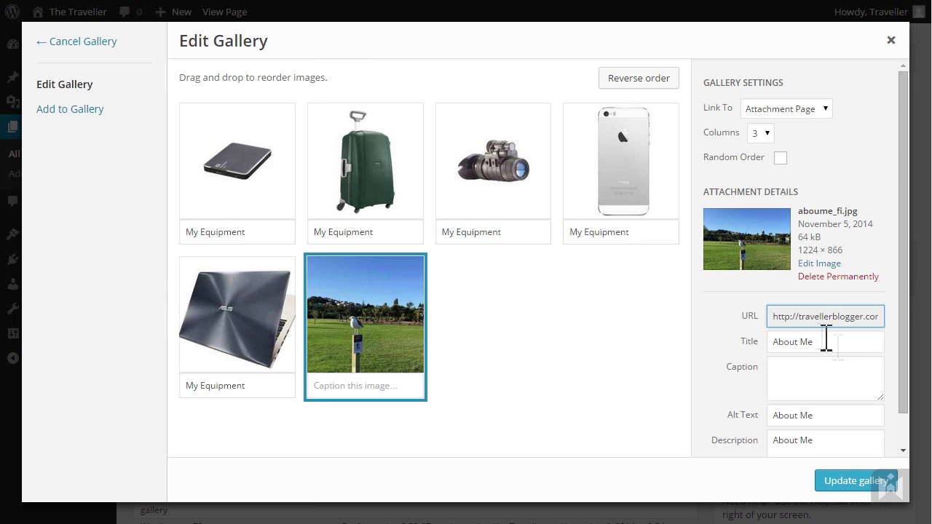
pyautogui.moveTo(845, 343); pyautogui.dragTo(717, 349)
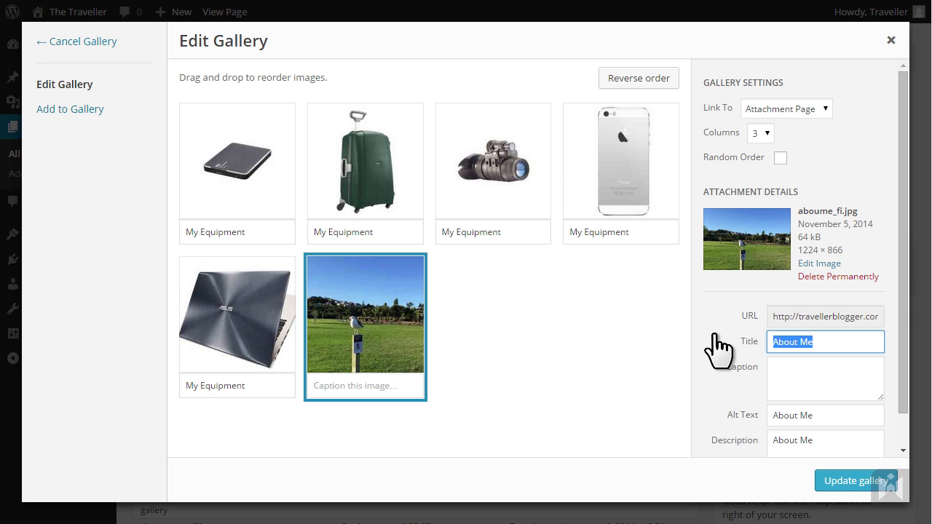
pyautogui.write('Random Seagul')
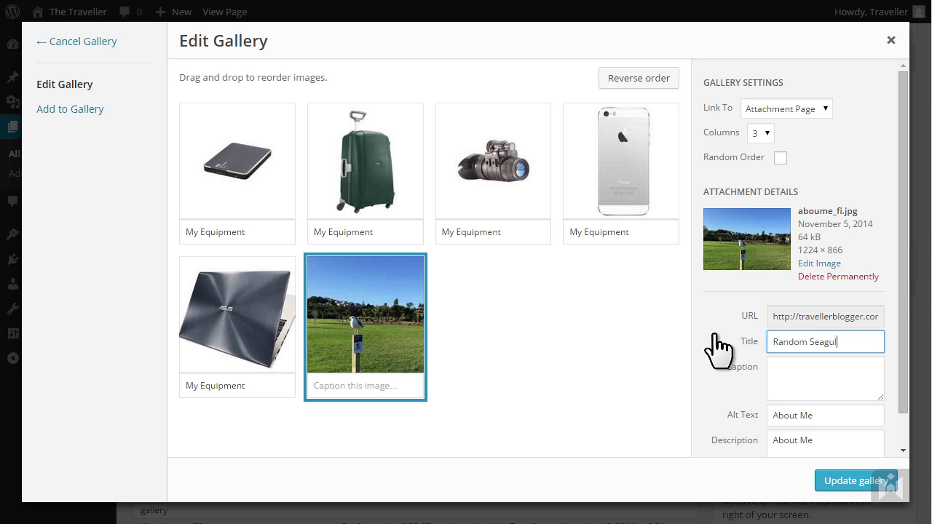
pyautogui.write('l')
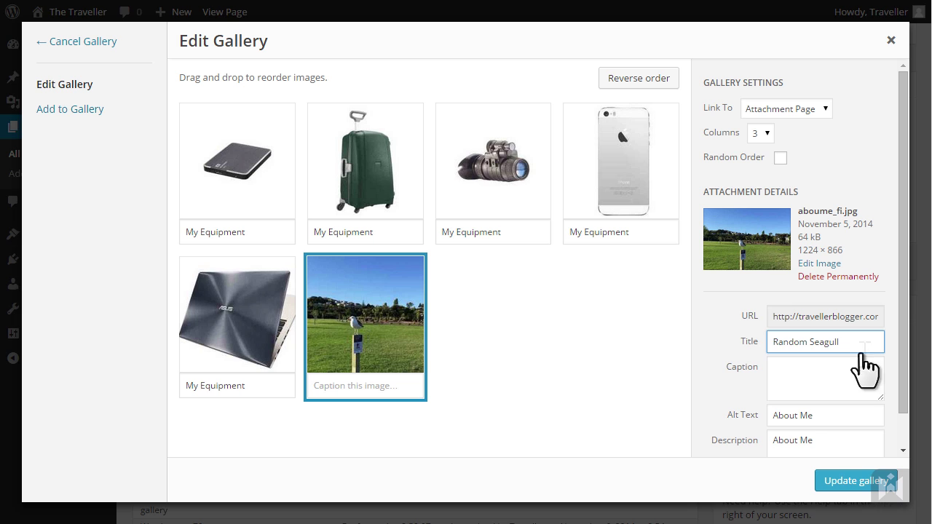
pyautogui.moveTo(838, 342); pyautogui.dragTo(741, 343)
pyautogui.hotkey('ctrl', 'c')
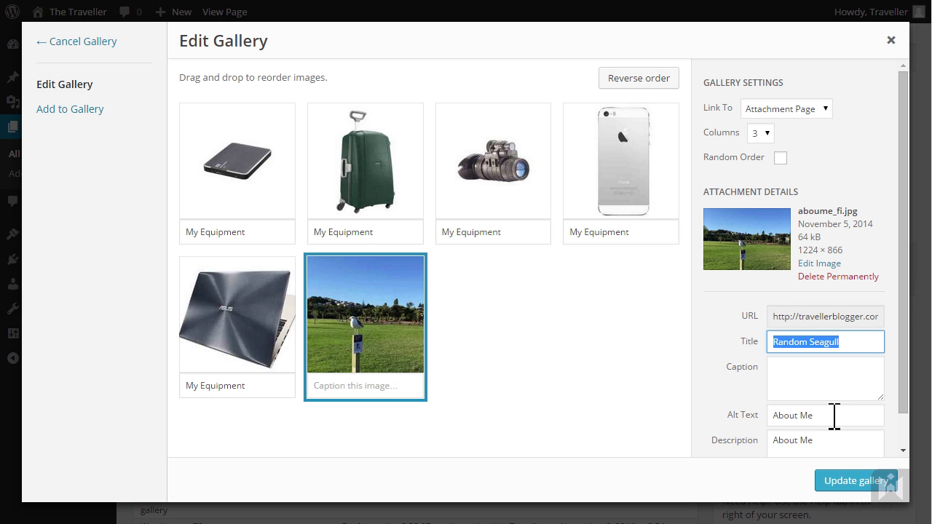
pyautogui.moveTo(834, 416); pyautogui.dragTo(732, 426)
pyautogui.hotkey('ctrl', 'v')
pyautogui.click(819, 374)
pyautogui.hotkey('ctrl', 'v')
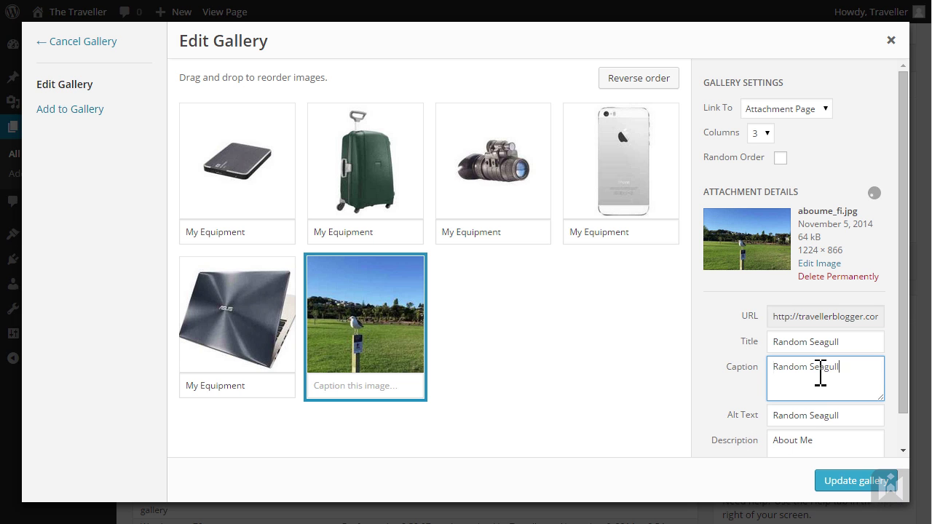
# Clear the seagull image's description and update the gallery.
pyautogui.scroll(-1, 842, 376)
pyautogui.moveTo(845, 408); pyautogui.dragTo(744, 420)
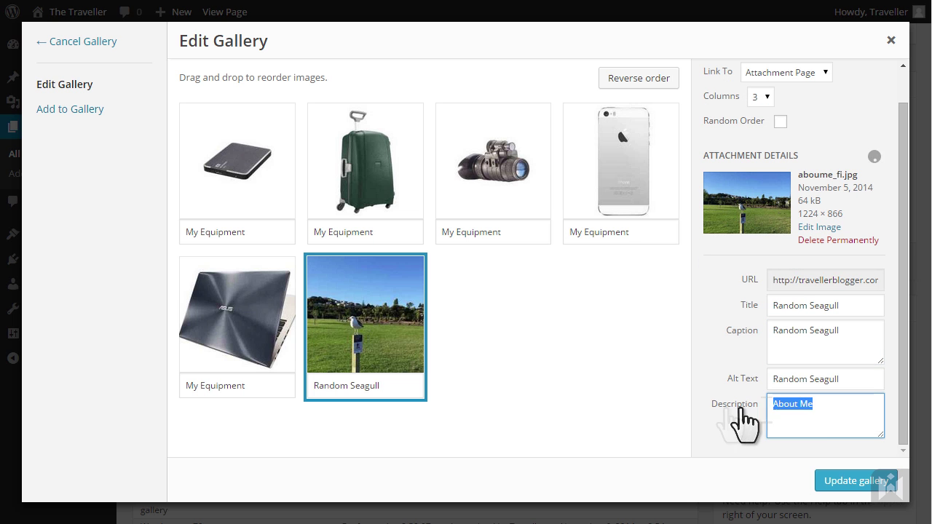
pyautogui.press('BackSpace')
pyautogui.click(847, 482)
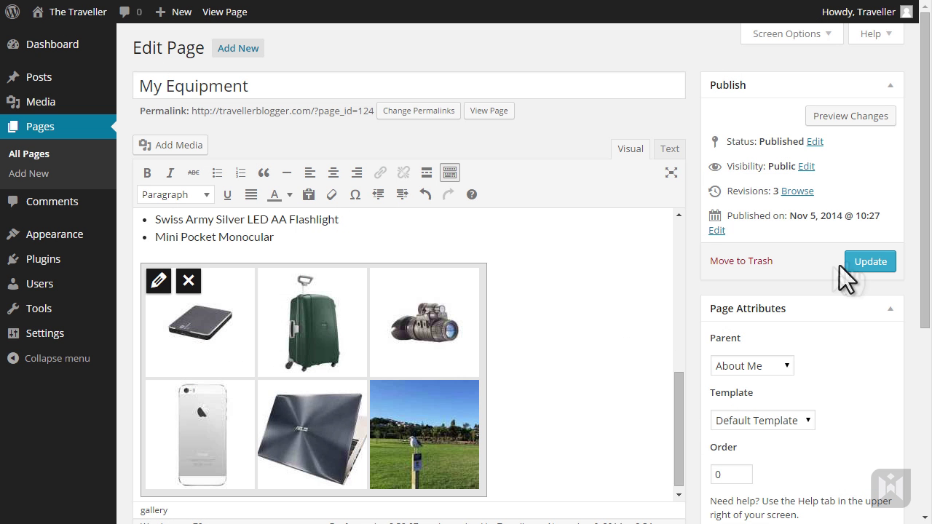
# Update the My Equipment page and view its gallery on the live site.
pyautogui.click(859, 258)
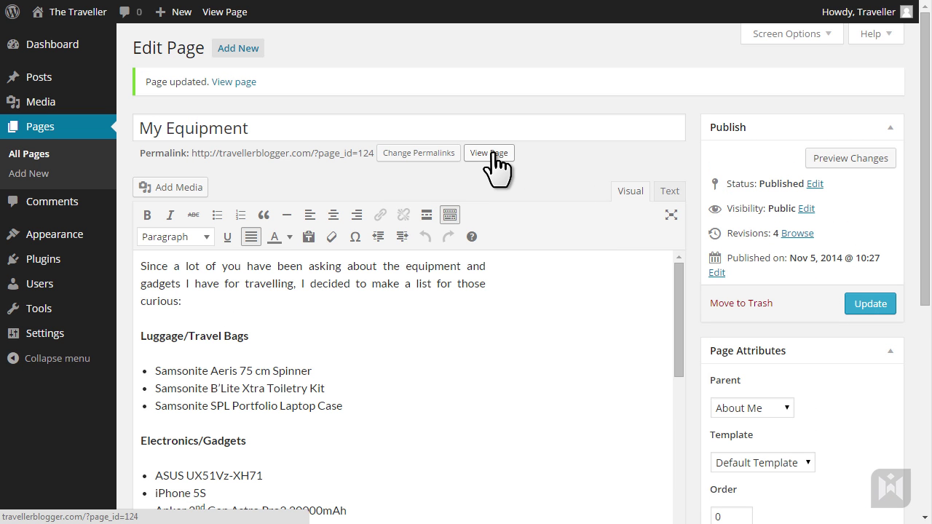
pyautogui.click(493, 153)
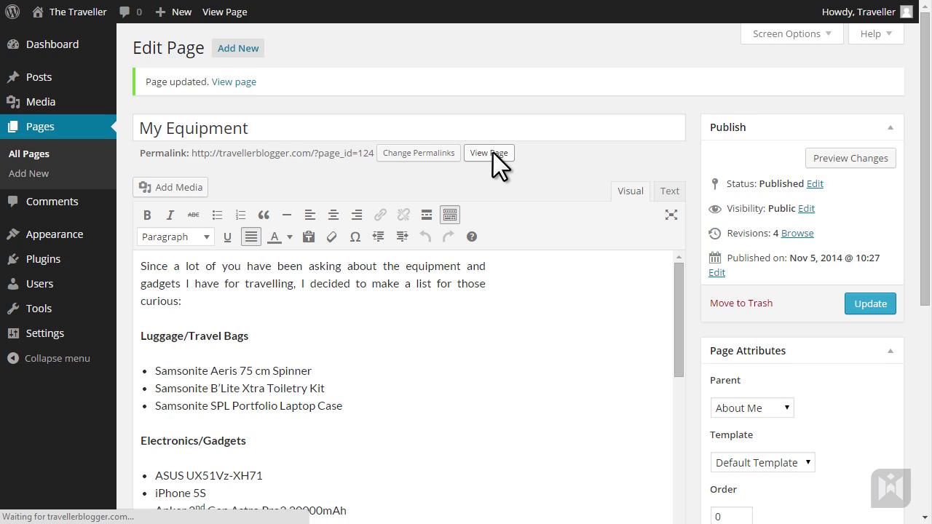
pyautogui.scroll(-8, 662, 207)
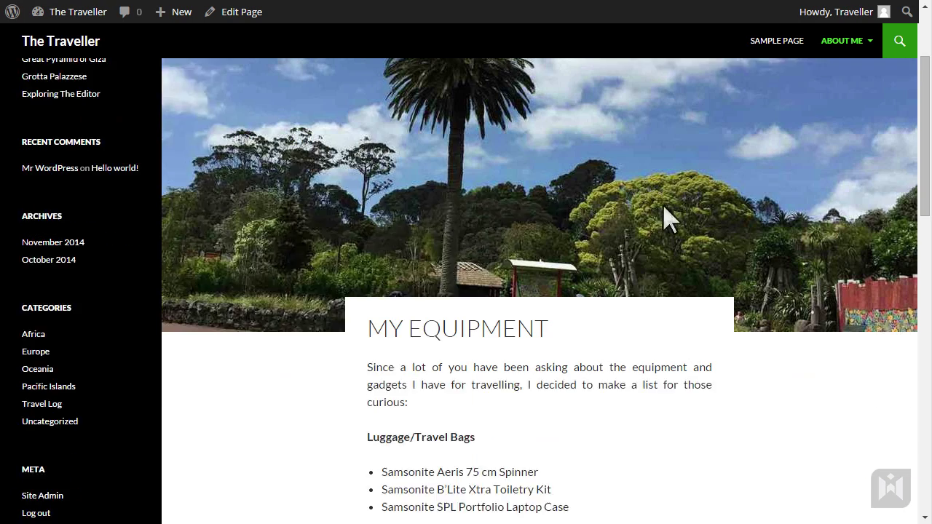
pyautogui.scroll(-2, 706, 360)
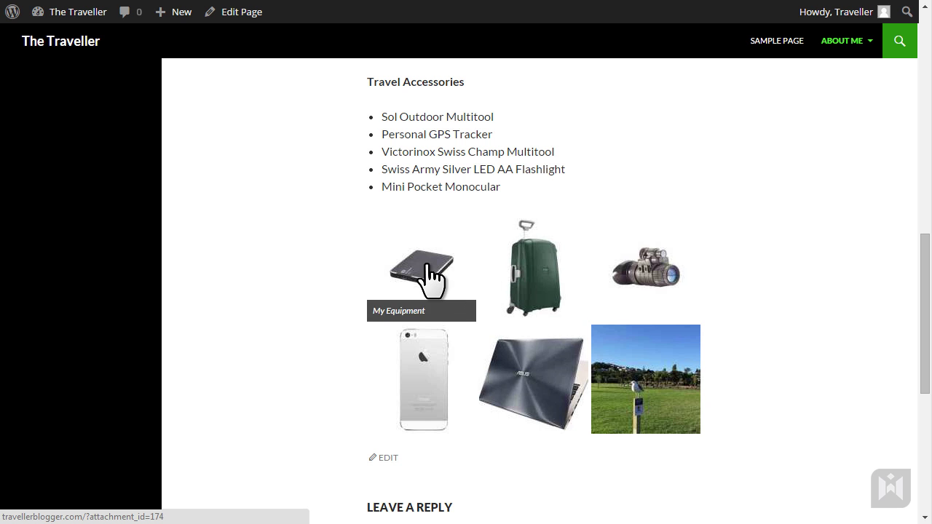
# Open the seagull image's attachment page from the published gallery and look it over.
pyautogui.click(613, 372)
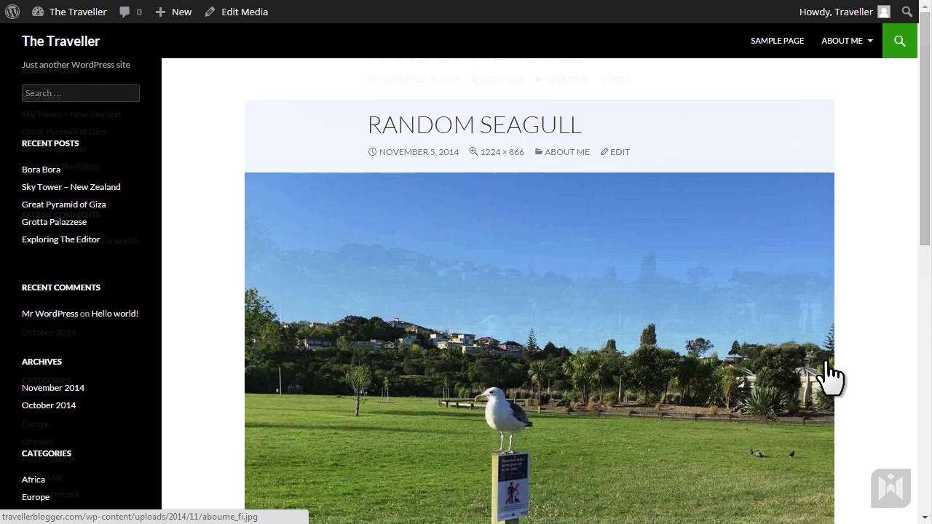
pyautogui.scroll(-2, 830, 375)
pyautogui.scroll(1, 830, 375)
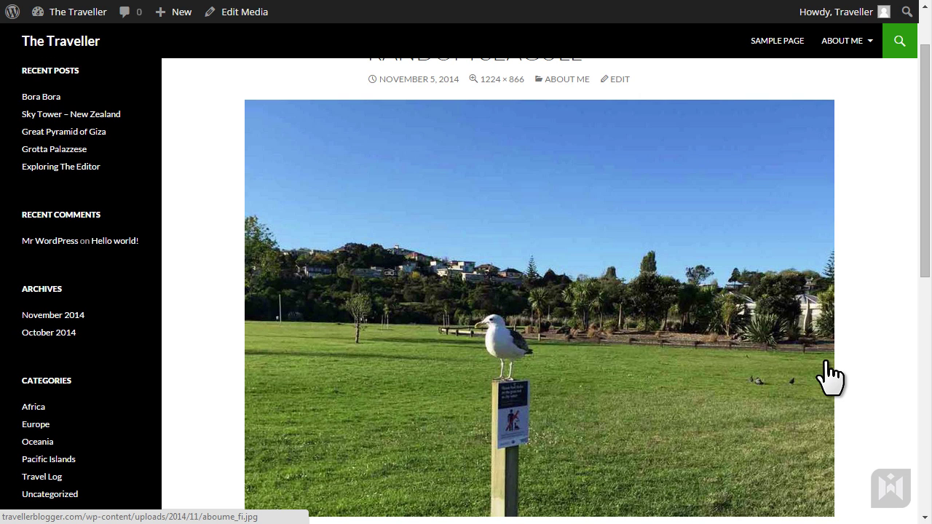